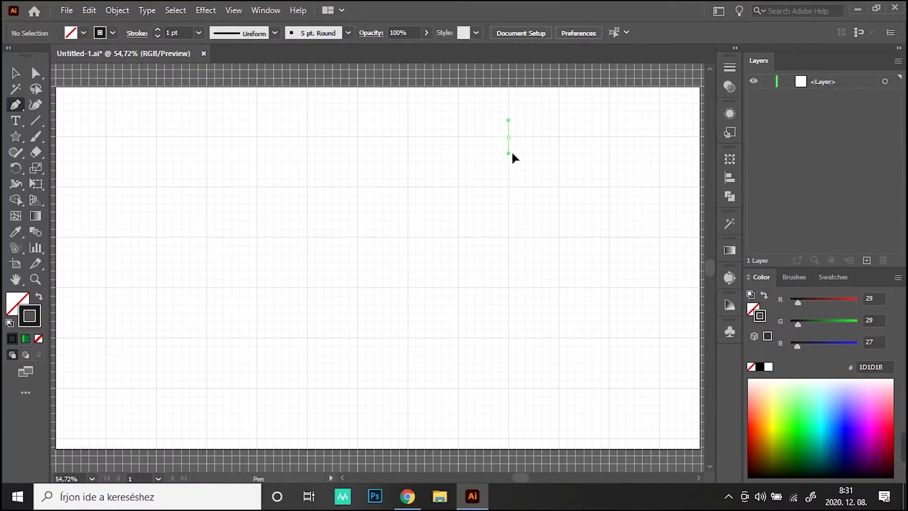
# - Draw a curved ribbon edge with the Pen tool and duplicate it slightly lower
pyautogui.moveTo(512, 153); pyautogui.dragTo(509, 162)
pyautogui.click(15, 73)
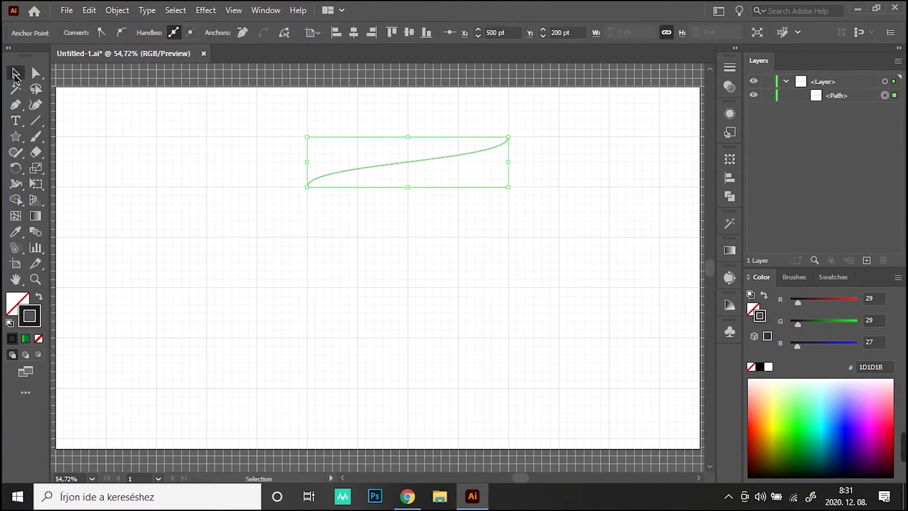
pyautogui.moveTo(362, 170); pyautogui.dragTo(360, 196)
# - Join both pairs of curve ends into one closed ribbon and swap the stroke to a solid fill
pyautogui.press('a')
pyautogui.moveTo(274, 148); pyautogui.dragTo(323, 223)
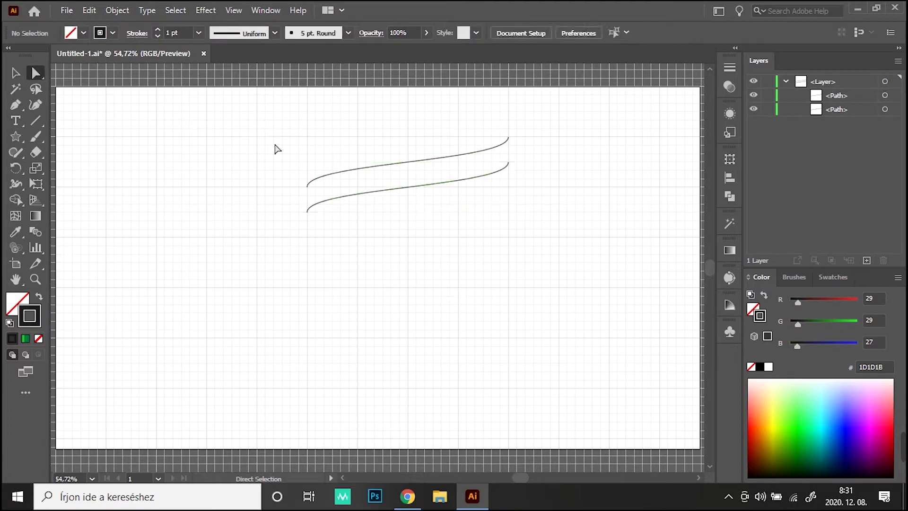
pyautogui.hotkey('ctrl', 'j')
pyautogui.moveTo(511, 116); pyautogui.dragTo(511, 189)
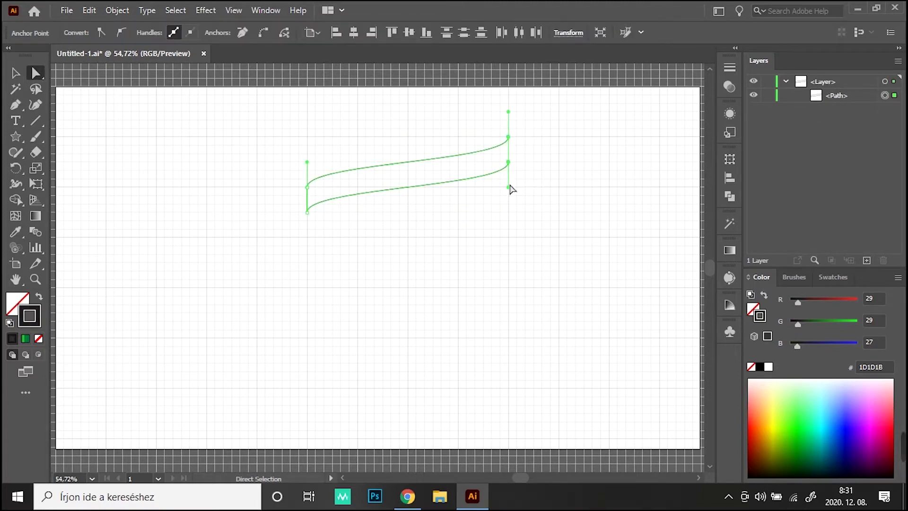
pyautogui.click(117, 10)
pyautogui.click(358, 322)
pyautogui.hotkey('shift', 'x')
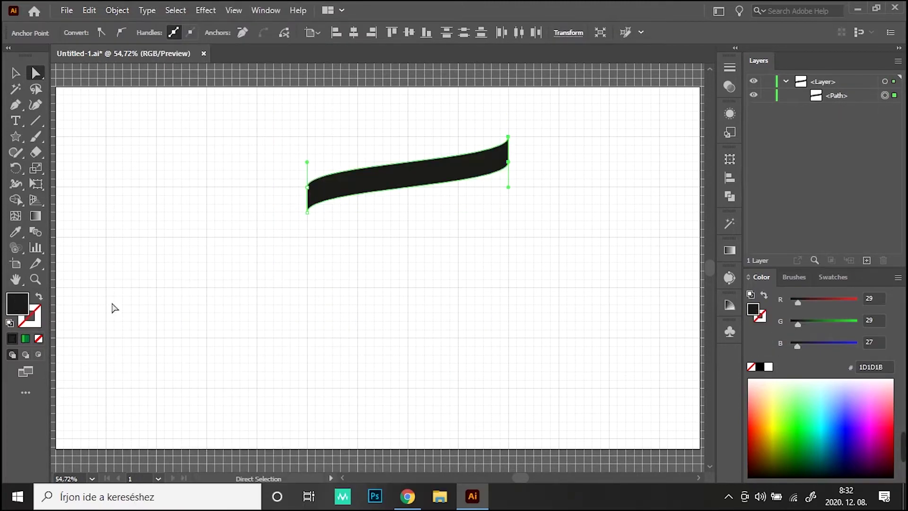
pyautogui.click(829, 277)
# - Fill the ribbon with the green gradient and duplicate it into five stacked copies
pyautogui.click(789, 318)
pyautogui.moveTo(385, 183); pyautogui.dragTo(393, 215)
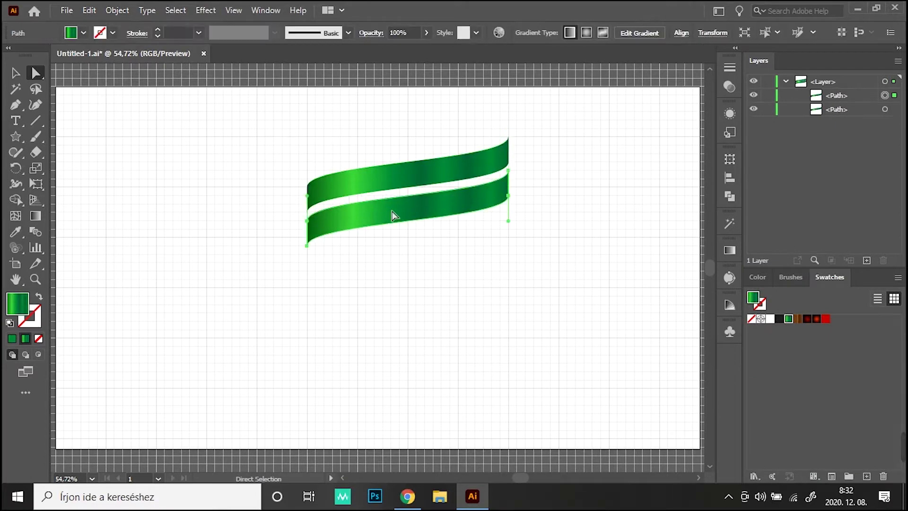
pyautogui.hotkey('ctrl', 'd')
pyautogui.hotkey('ctrl', 'd')
pyautogui.hotkey('ctrl', 'd')
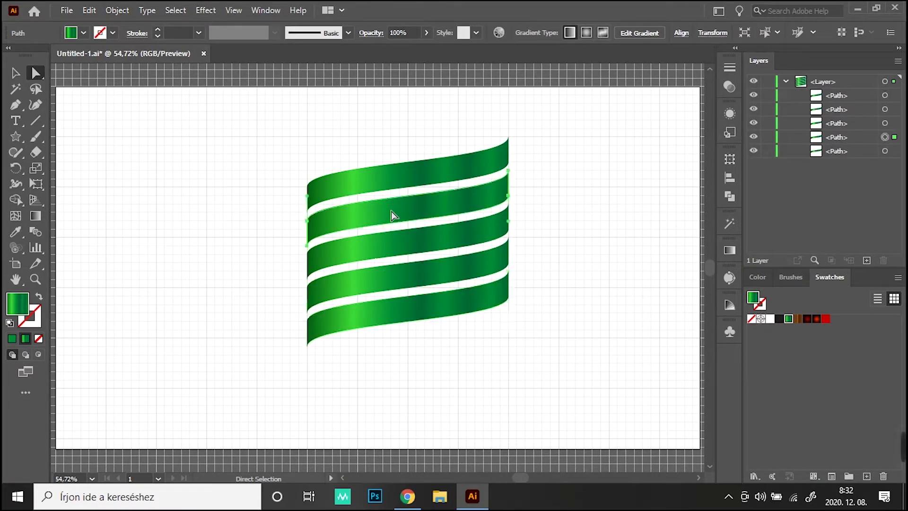
# - Fill the second and fourth ribbon copies solid black
pyautogui.click(13, 74)
pyautogui.doubleClick(470, 208)
pyautogui.click(779, 319)
pyautogui.press('Escape')
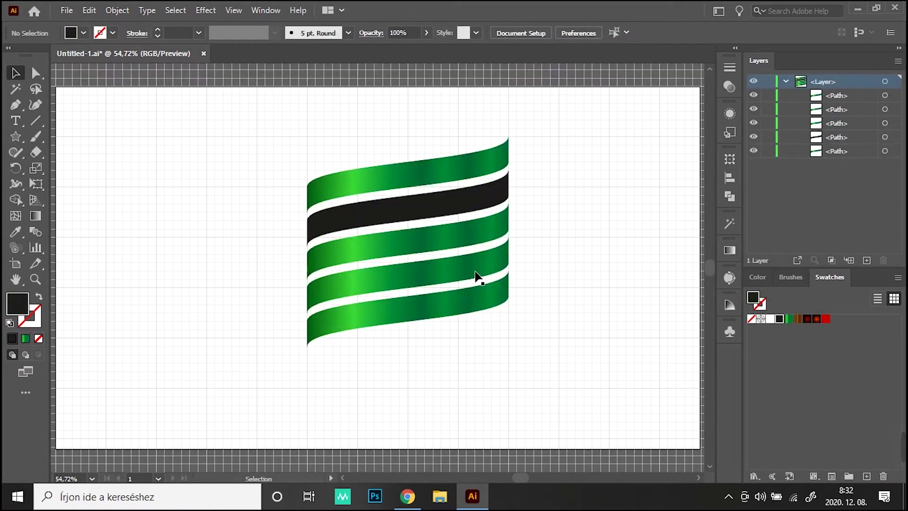
pyautogui.click(478, 278)
pyautogui.click(780, 318)
# - Move the four lower ribbons up onto the top one to form a striped band
pyautogui.moveTo(527, 227); pyautogui.dragTo(558, 228)
pyautogui.press('v')
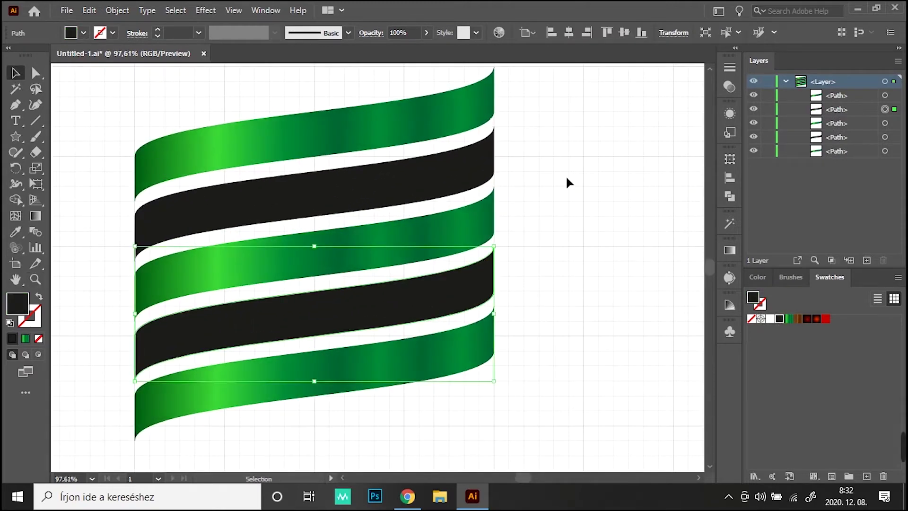
pyautogui.moveTo(385, 193); pyautogui.dragTo(371, 142)
pyautogui.moveTo(345, 229); pyautogui.dragTo(344, 156)
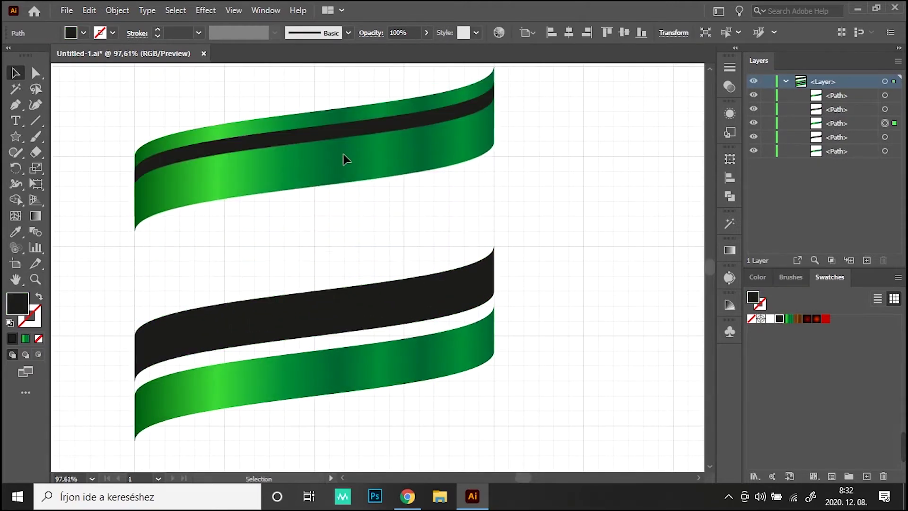
pyautogui.moveTo(370, 308); pyautogui.dragTo(365, 179)
pyautogui.moveTo(364, 360); pyautogui.dragTo(354, 207)
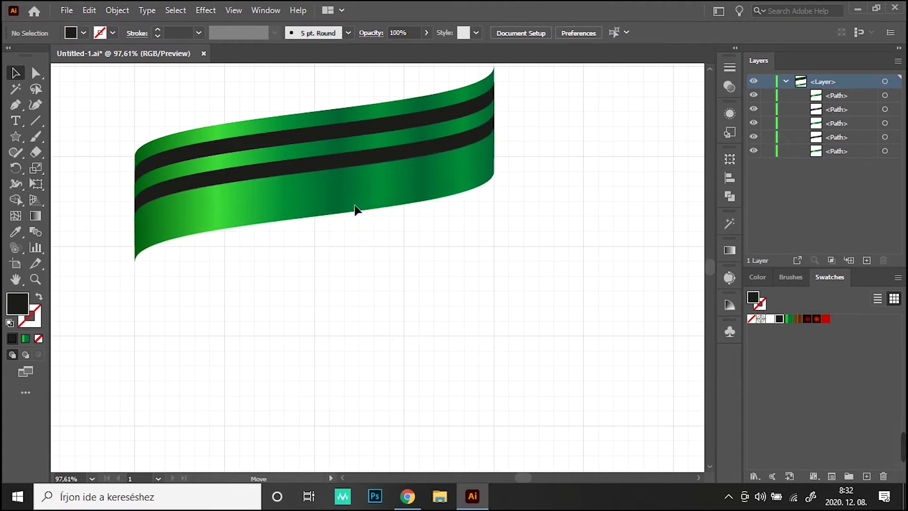
# - Reorder the green ribbons using Bring Forward and Send to Back
pyautogui.click(355, 163)
pyautogui.rightClick(354, 161)
pyautogui.click(556, 411)
pyautogui.click(443, 197)
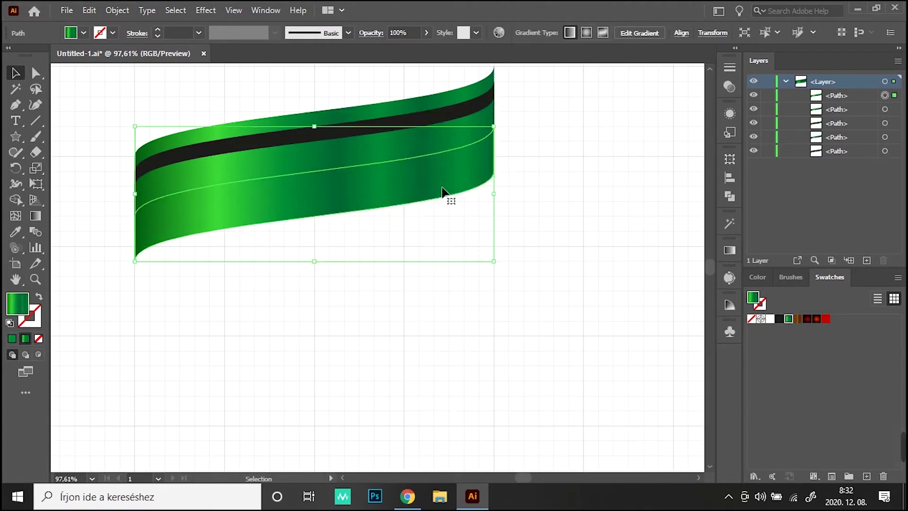
pyautogui.rightClick(440, 175)
pyautogui.click(639, 459)
# - Group all the ribbon stripes and squash the band to a shorter height
pyautogui.moveTo(246, 71); pyautogui.dragTo(373, 171)
pyautogui.rightClick(373, 170)
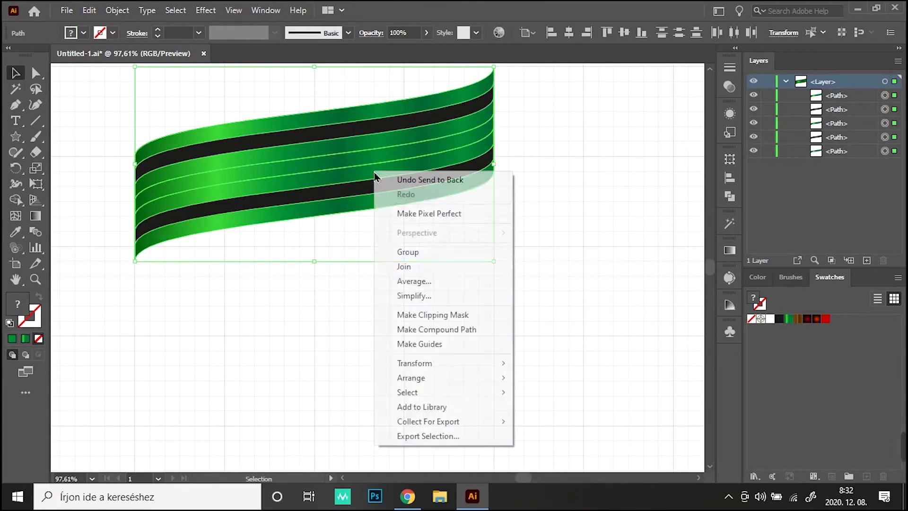
pyautogui.click(392, 250)
pyautogui.moveTo(316, 266); pyautogui.dragTo(316, 214)
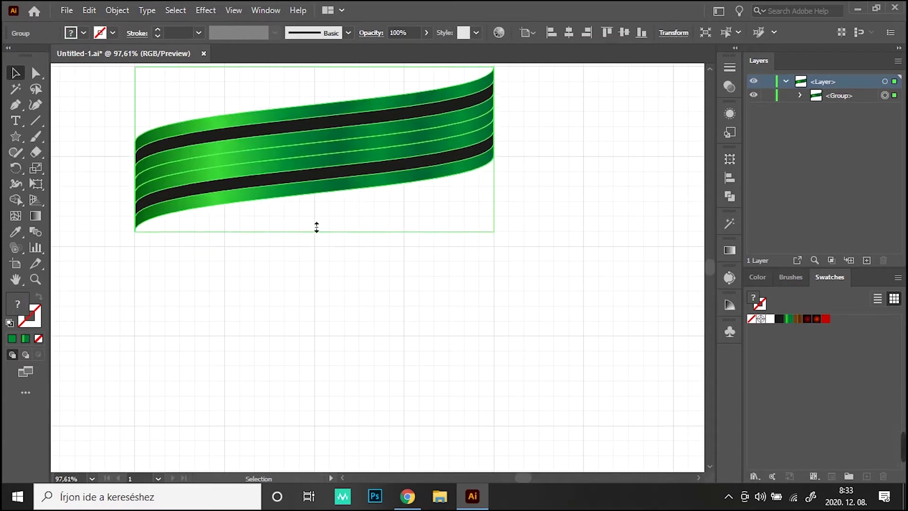
# - Fit the artboard in view and place a copy of the band just below
pyautogui.click(590, 174)
pyautogui.click(17, 282)
pyautogui.hotkey('ctrl', '0')
pyautogui.press('v')
pyautogui.moveTo(442, 166); pyautogui.dragTo(445, 235)
# - Unite the lower band into one shape with Pathfinder and delete an extra gradient stop
pyautogui.click(730, 177)
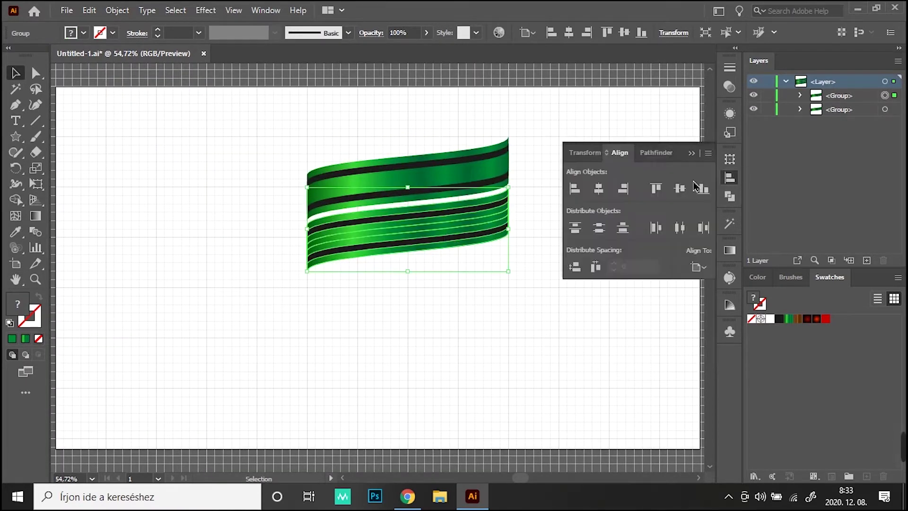
pyautogui.click(651, 152)
pyautogui.click(575, 188)
pyautogui.click(730, 250)
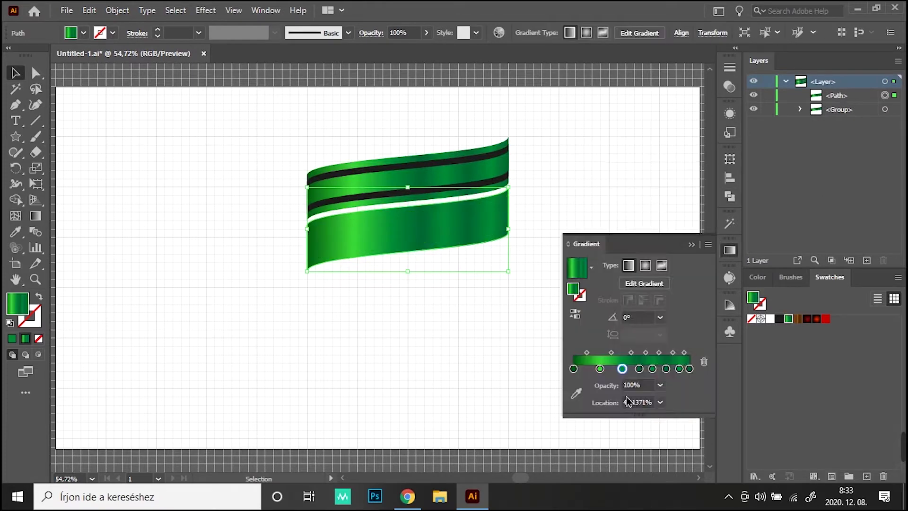
pyautogui.click(705, 362)
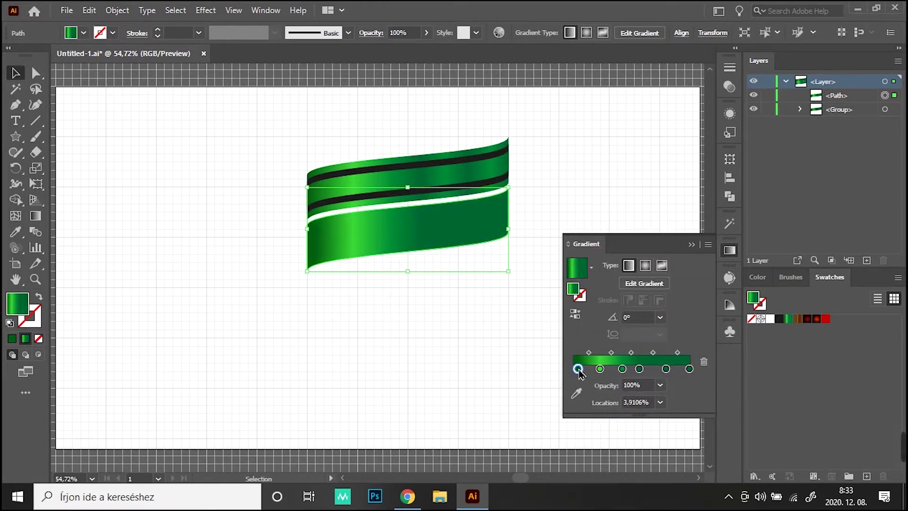
pyautogui.click(612, 174)
# - Make a reflected copy of the ribbon and send it behind the front band
pyautogui.rightClick(365, 244)
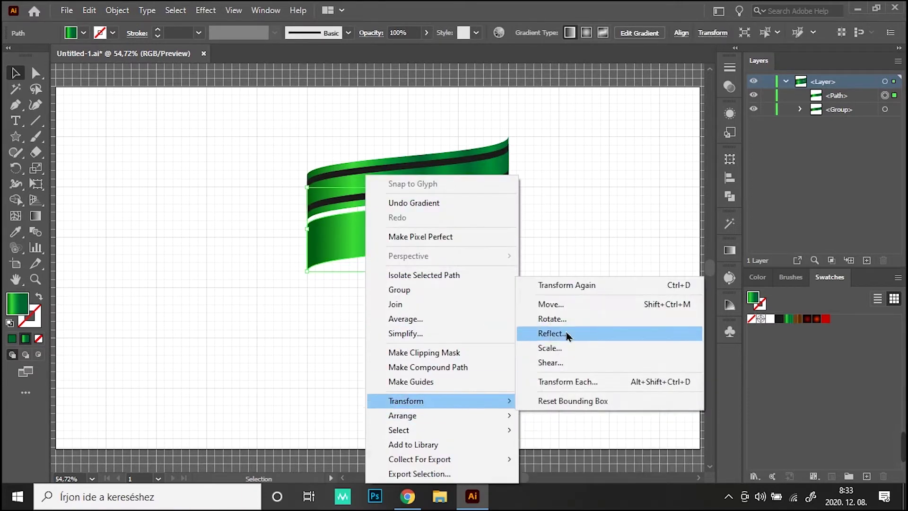
pyautogui.click(568, 334)
pyautogui.click(605, 317)
pyautogui.moveTo(335, 220); pyautogui.dragTo(333, 214)
pyautogui.rightClick(417, 175)
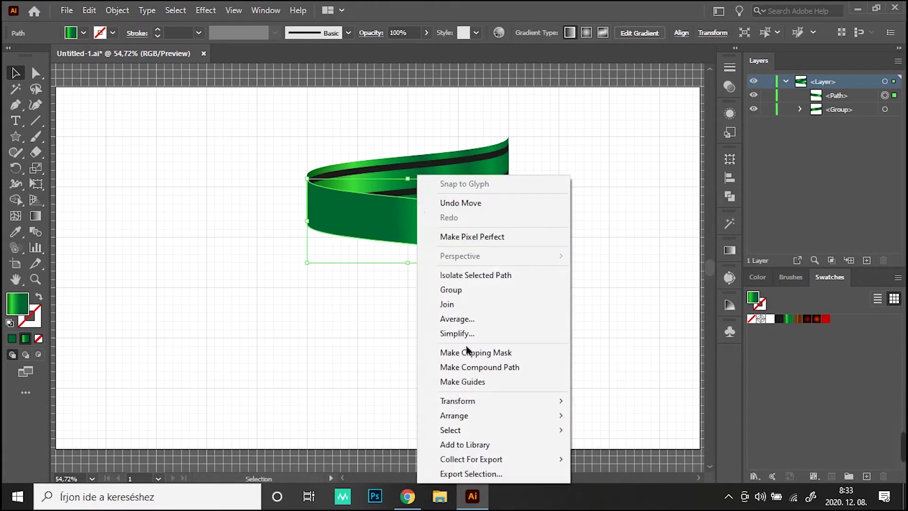
pyautogui.click(615, 443)
# - Repeat the front-and-back pair down with Ctrl+D, then shrink the spiral and move it left
pyautogui.moveTo(347, 127)
pyautogui.mouseDown()
pyautogui.moveTo(374, 190)
pyautogui.moveTo(379, 269)
pyautogui.mouseUp()
pyautogui.hotkey('ctrl', 'd')
pyautogui.hotkey('ctrl', 'd')
pyautogui.hotkey('ctrl', 'd')
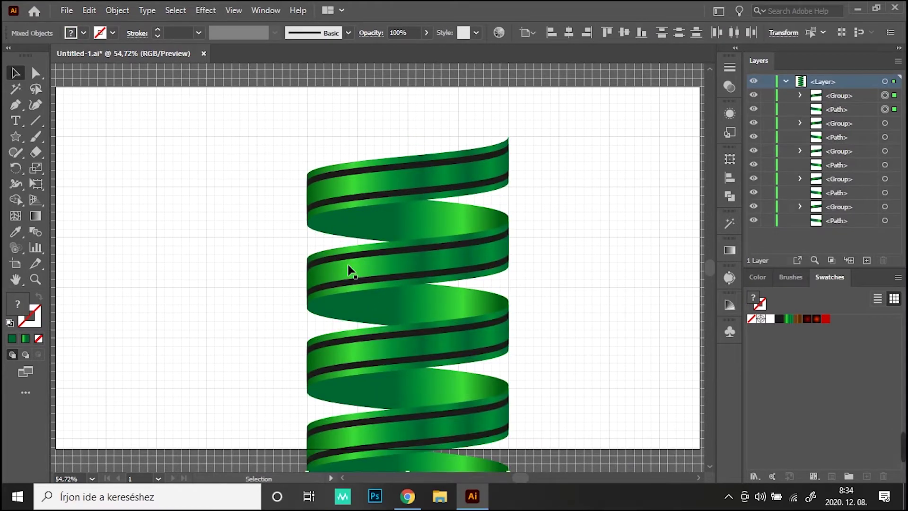
pyautogui.scroll(-3, 511, 339)
pyautogui.click(511, 459)
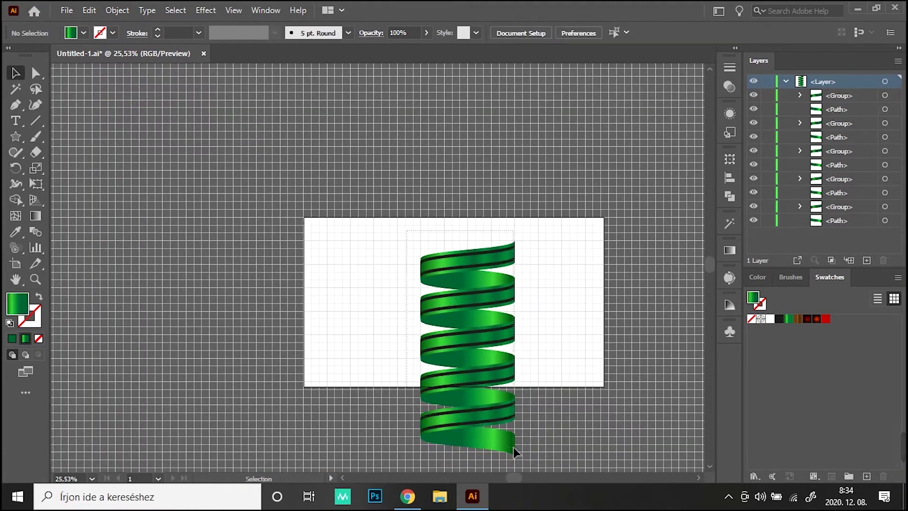
pyautogui.hotkey('ctrl', 'a')
pyautogui.moveTo(470, 456); pyautogui.dragTo(458, 334)
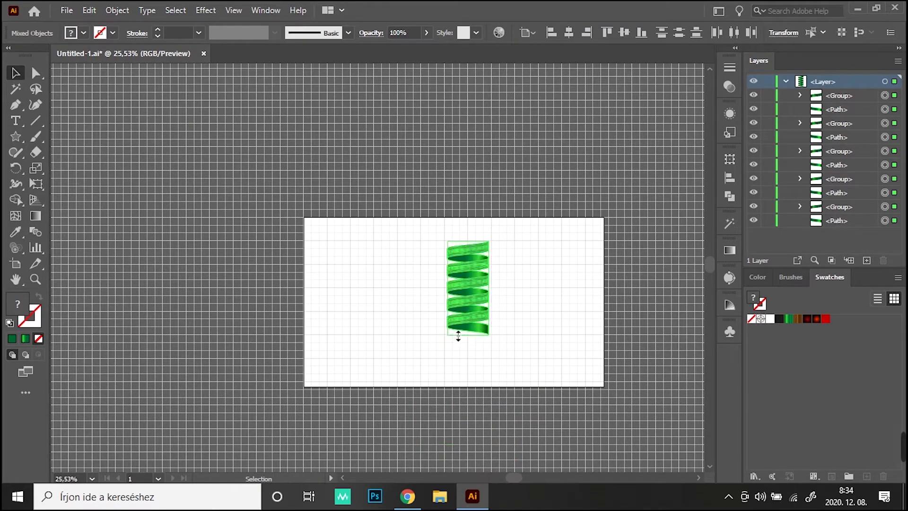
pyautogui.hotkey('ctrl', '0')
# - Draw a three-point star triangle, move it down-right and rotate its base level
pyautogui.moveTo(16, 137); pyautogui.dragTo(57, 199)
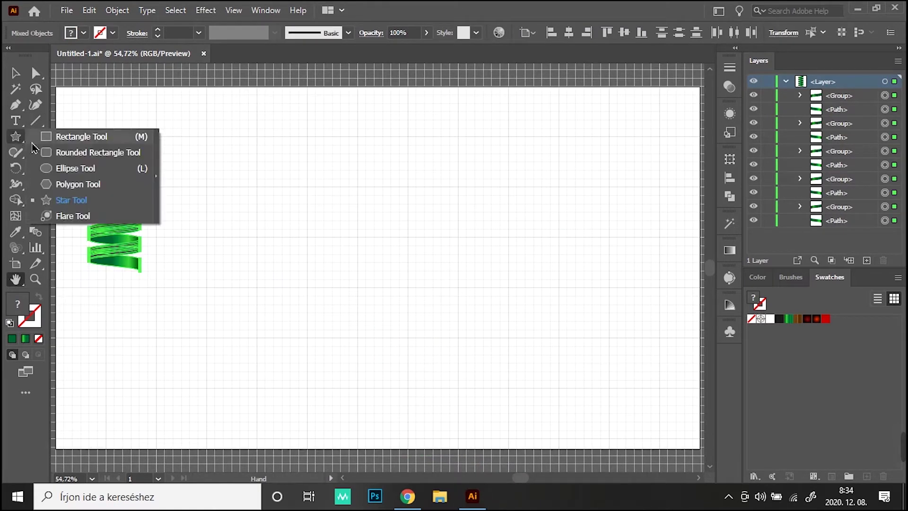
pyautogui.click(267, 203)
pyautogui.press('Return')
pyautogui.click(16, 73)
pyautogui.moveTo(263, 199); pyautogui.dragTo(368, 299)
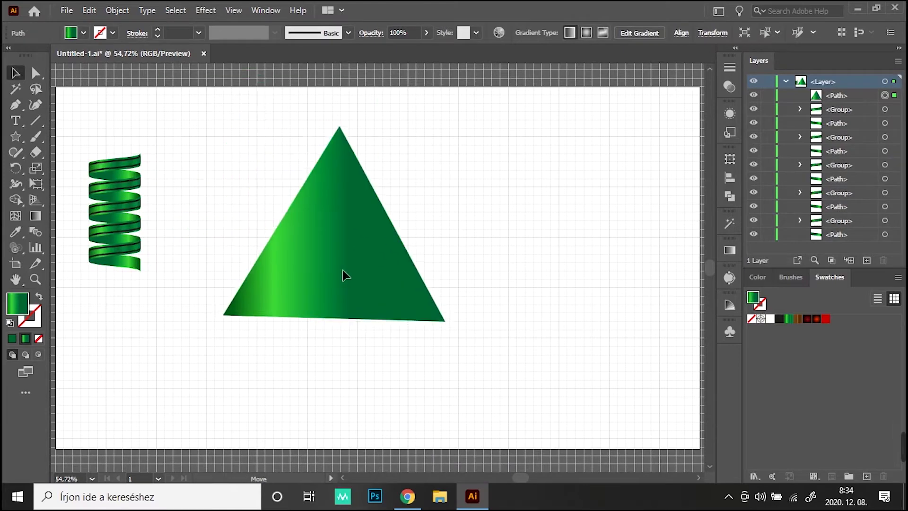
pyautogui.click(234, 10)
pyautogui.click(390, 394)
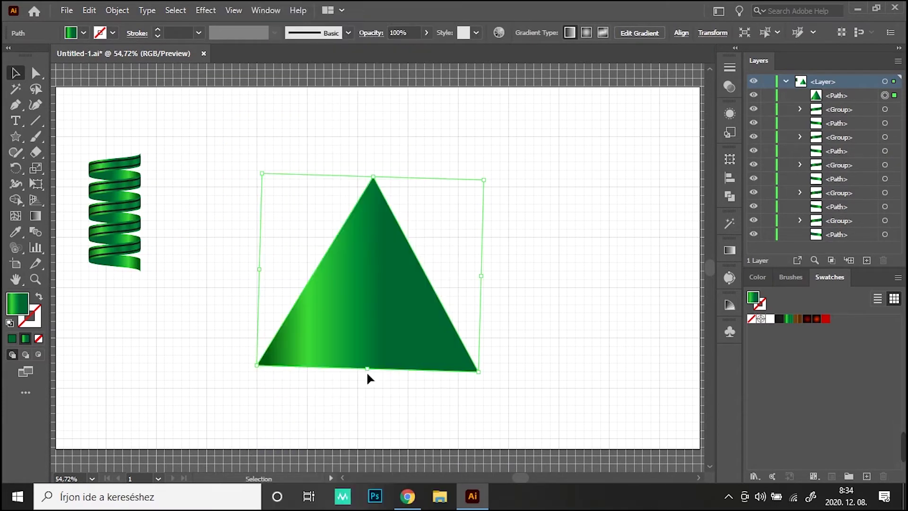
pyautogui.moveTo(486, 371); pyautogui.dragTo(482, 365)
# - Narrow the triangle and stretch it taller at top and bottom
pyautogui.click(36, 279)
pyautogui.moveTo(298, 372); pyautogui.dragTo(493, 351)
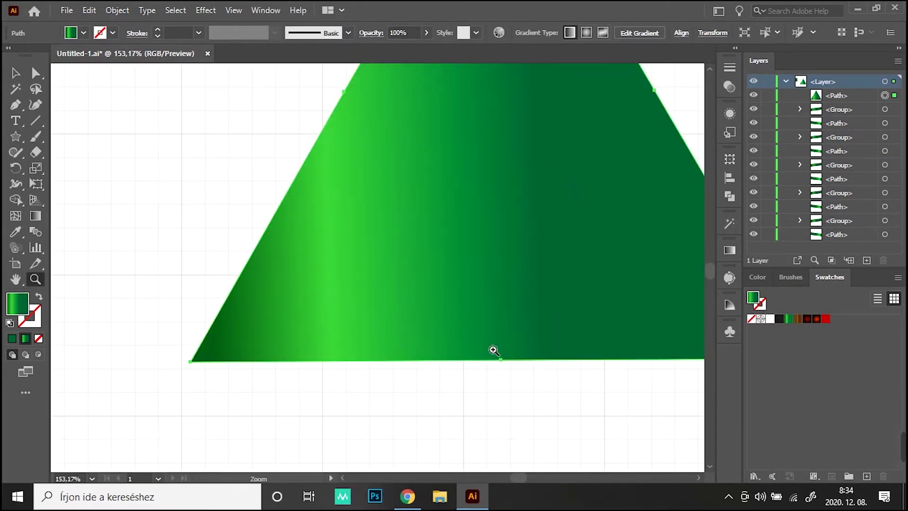
pyautogui.doubleClick(16, 279)
pyautogui.click(15, 72)
pyautogui.moveTo(258, 276); pyautogui.dragTo(446, 286)
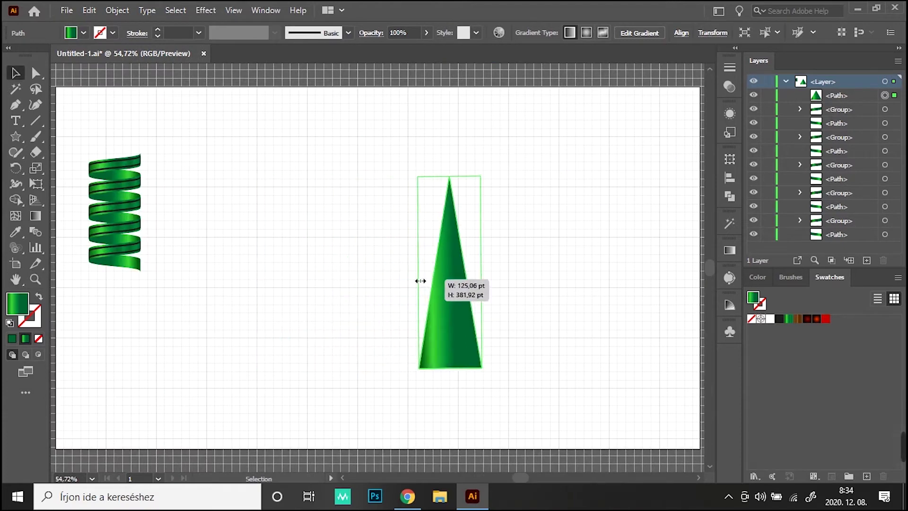
pyautogui.moveTo(461, 176); pyautogui.dragTo(471, 126)
pyautogui.moveTo(462, 368); pyautogui.dragTo(460, 409)
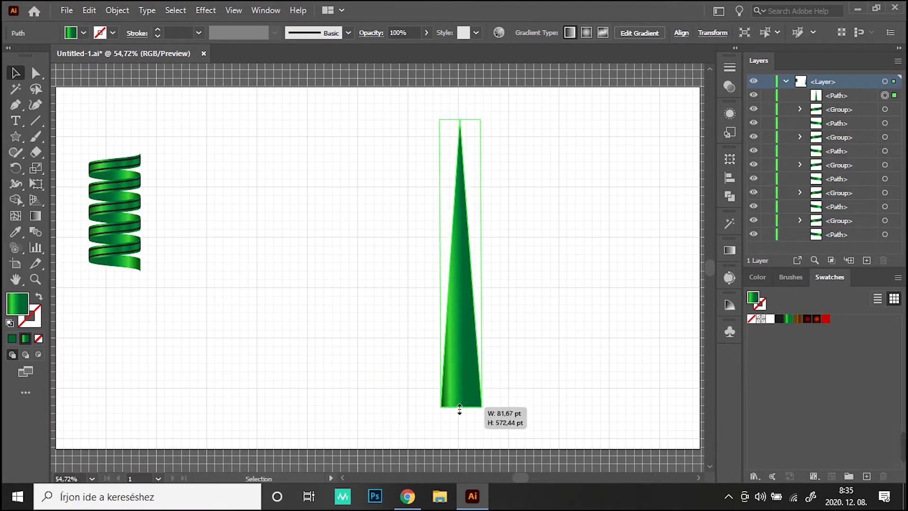
# - Move the ribbon spiral onto the triangle and fill the triangle brown
pyautogui.moveTo(112, 239); pyautogui.dragTo(462, 293)
pyautogui.click(471, 379)
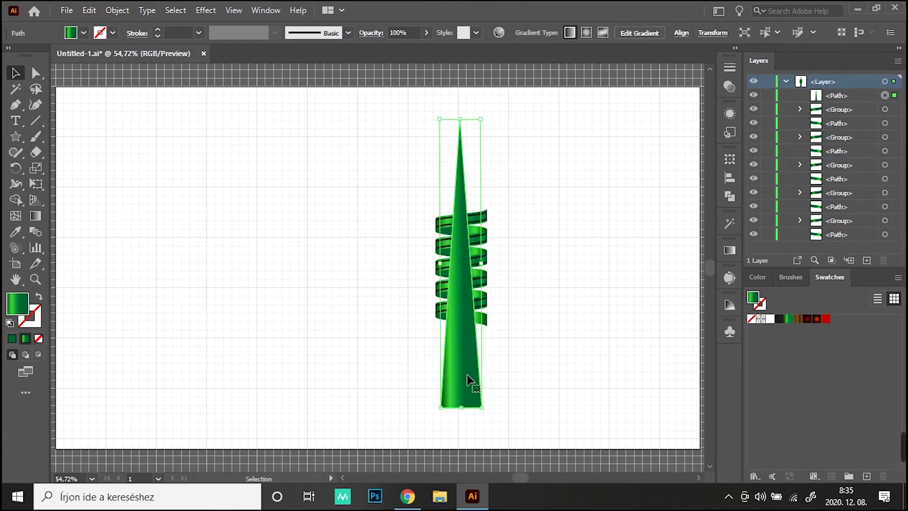
pyautogui.click(791, 320)
# - Shift the trunk's brown gradient stop left and move the trunk below the ribbon in Layers
pyautogui.click(729, 250)
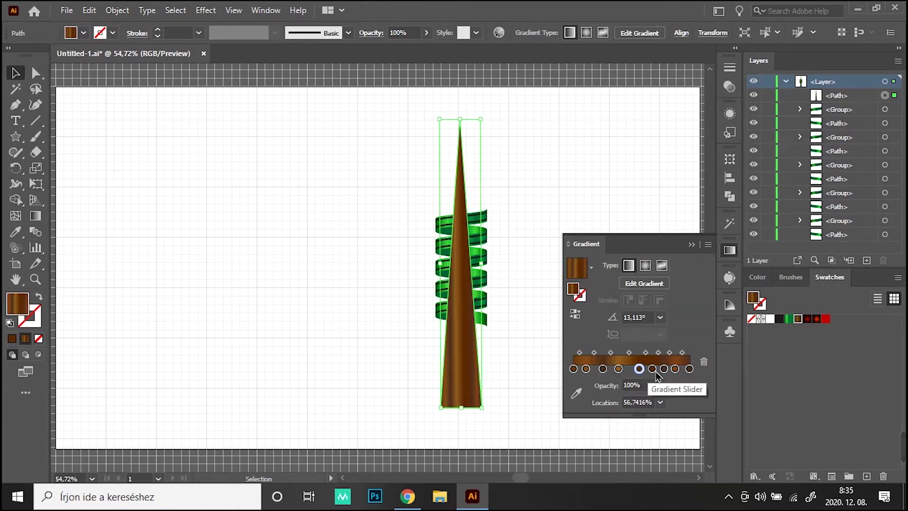
pyautogui.moveTo(664, 372); pyautogui.dragTo(619, 368)
pyautogui.press('g')
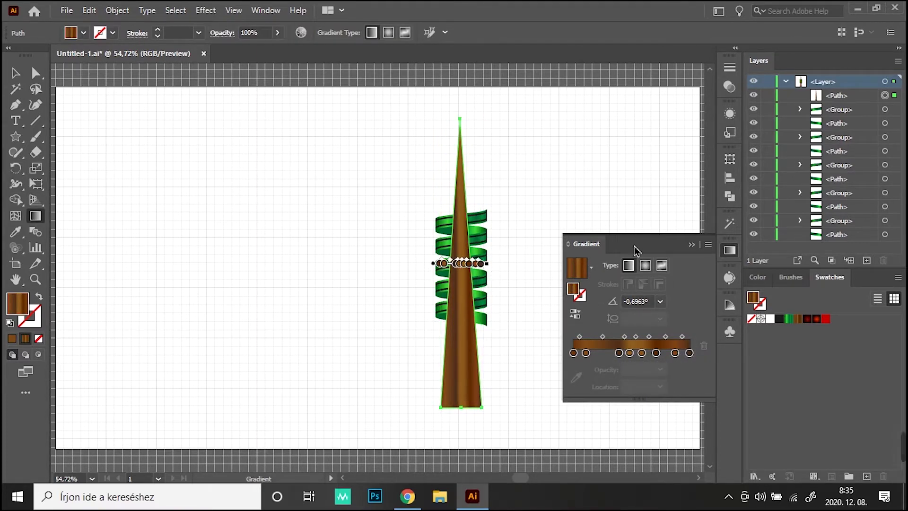
pyautogui.click(692, 244)
pyautogui.click(13, 74)
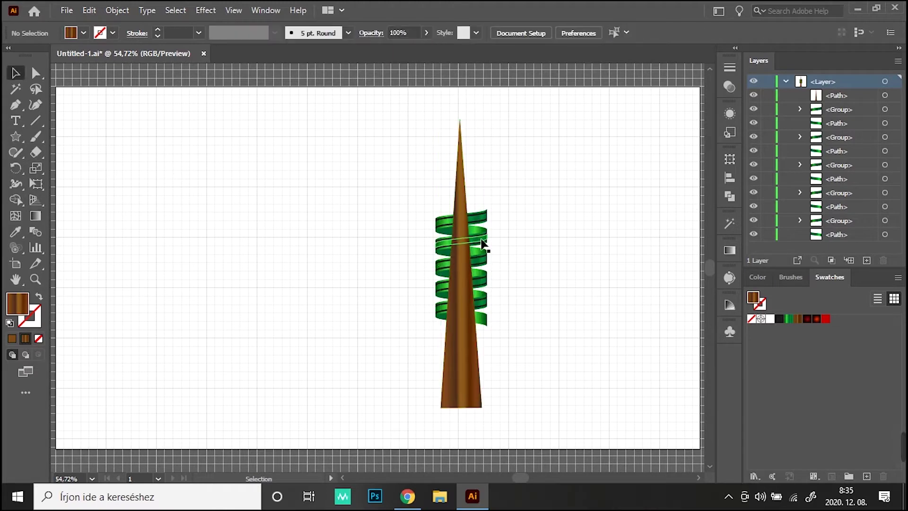
pyautogui.moveTo(841, 96); pyautogui.dragTo(837, 239)
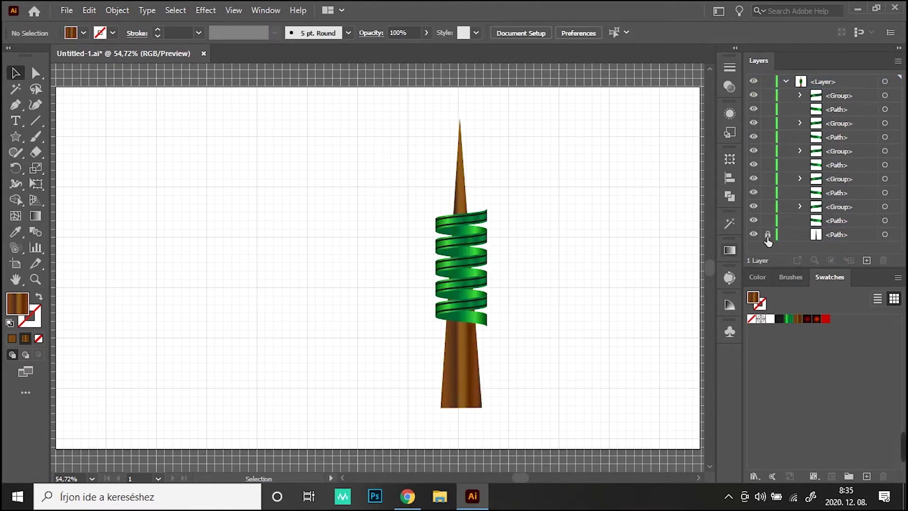
# - Stretch the ribbon spiral taller and wider around the trunk
pyautogui.moveTo(481, 295); pyautogui.dragTo(483, 297)
pyautogui.moveTo(461, 325); pyautogui.dragTo(466, 393)
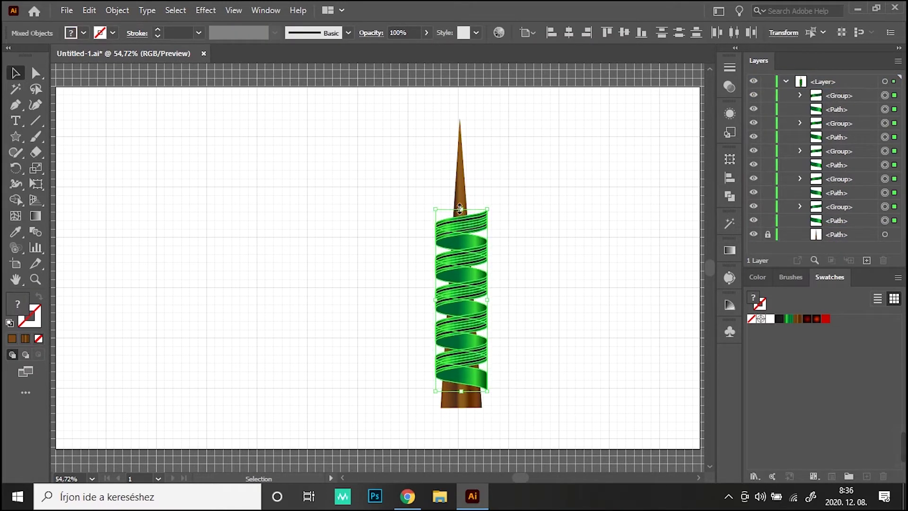
pyautogui.moveTo(460, 208); pyautogui.dragTo(469, 155)
pyautogui.moveTo(406, 146); pyautogui.dragTo(537, 284)
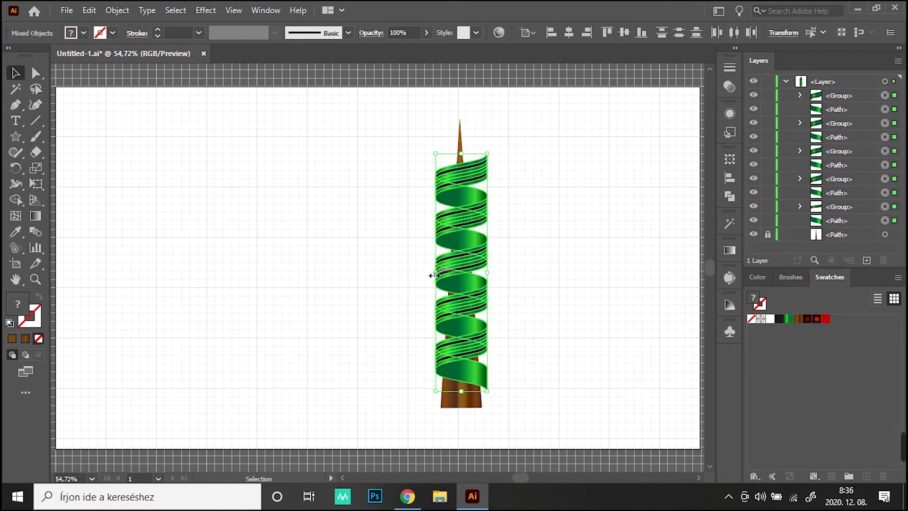
pyautogui.moveTo(436, 272); pyautogui.dragTo(425, 274)
# - Select the four back strips of the ribbon and send them behind the trunk
pyautogui.click(375, 287)
pyautogui.scroll(2, 659, 310)
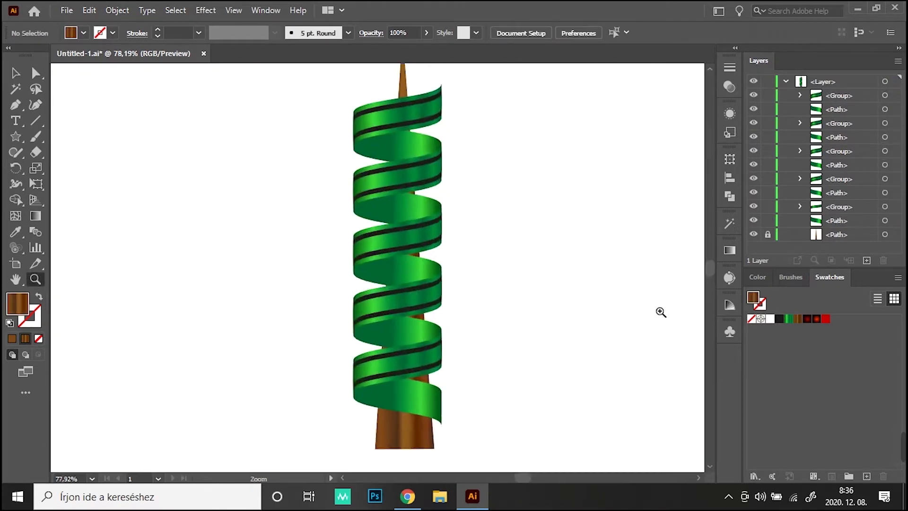
pyautogui.click(410, 140)
pyautogui.keyDown('shift'); pyautogui.click(378, 265); pyautogui.keyUp('shift')
pyautogui.keyDown('shift'); pyautogui.click(382, 341); pyautogui.keyUp('shift')
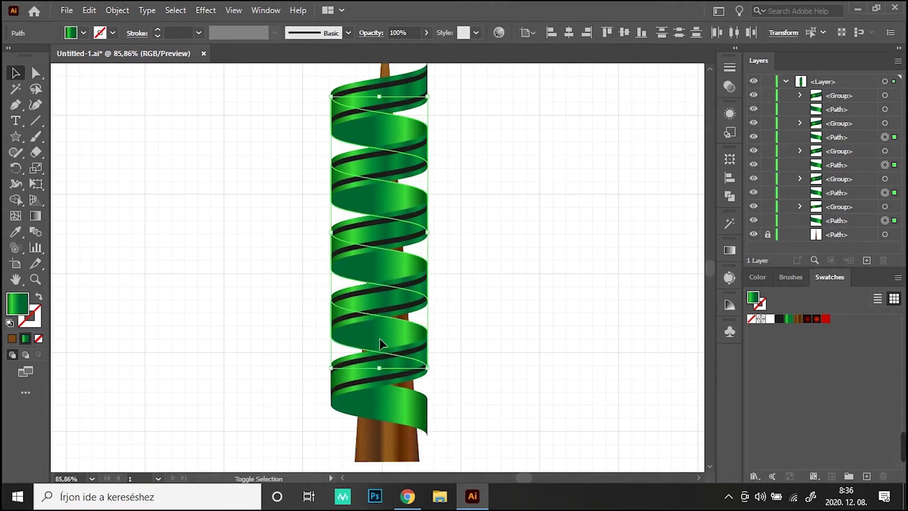
pyautogui.keyDown('shift'); pyautogui.click(379, 402); pyautogui.keyUp('shift')
pyautogui.rightClick(415, 101)
pyautogui.click(602, 373)
# - Extend the bottom ribbon end right and pull the bottom loop's left edge outward
pyautogui.press('a')
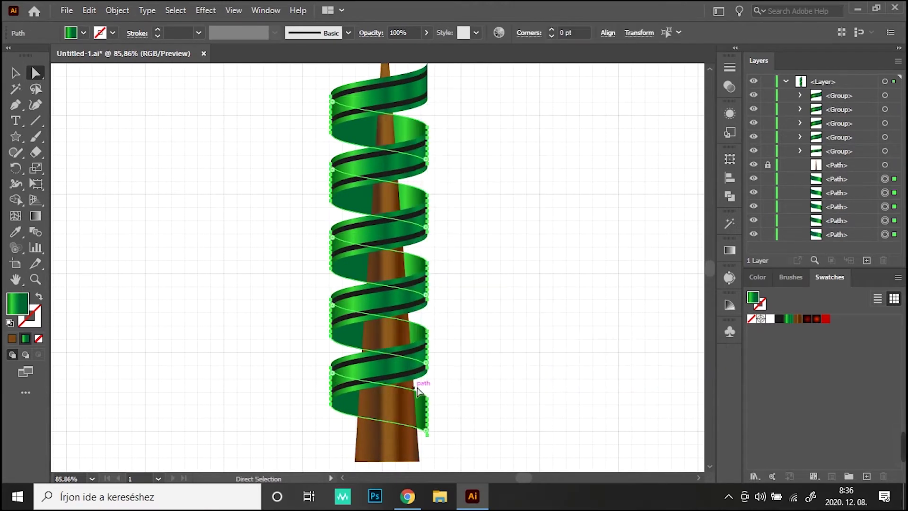
pyautogui.moveTo(428, 432); pyautogui.dragTo(540, 430)
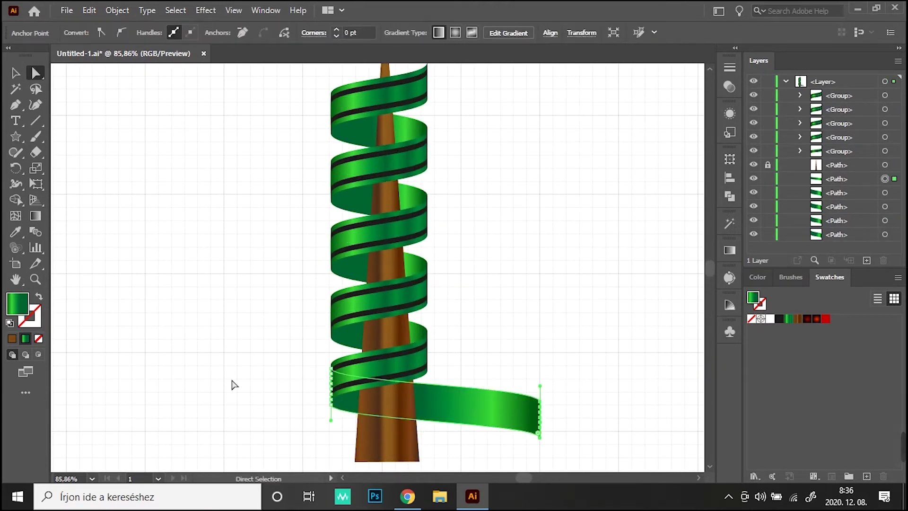
pyautogui.moveTo(322, 362); pyautogui.dragTo(416, 406)
pyautogui.moveTo(332, 401); pyautogui.dragTo(226, 426)
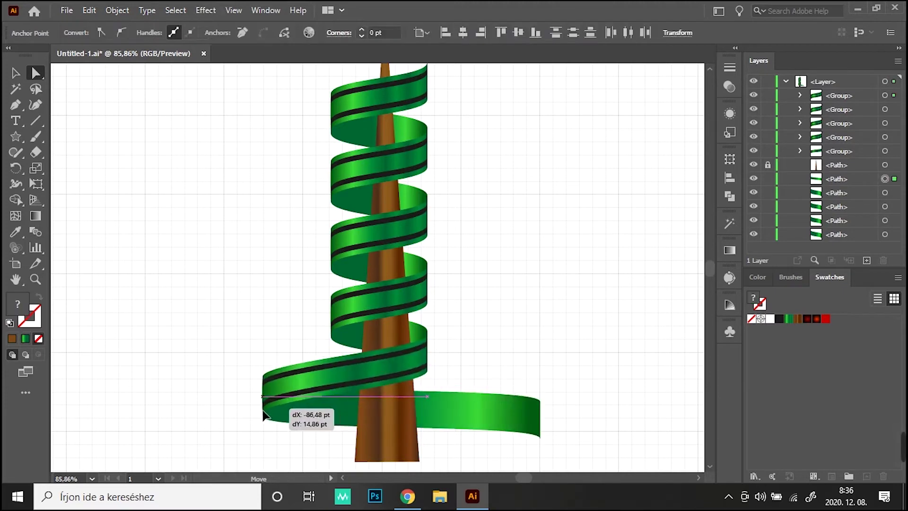
# - Pull the lower loops' left edges further left and their right sides outward
pyautogui.click(299, 311)
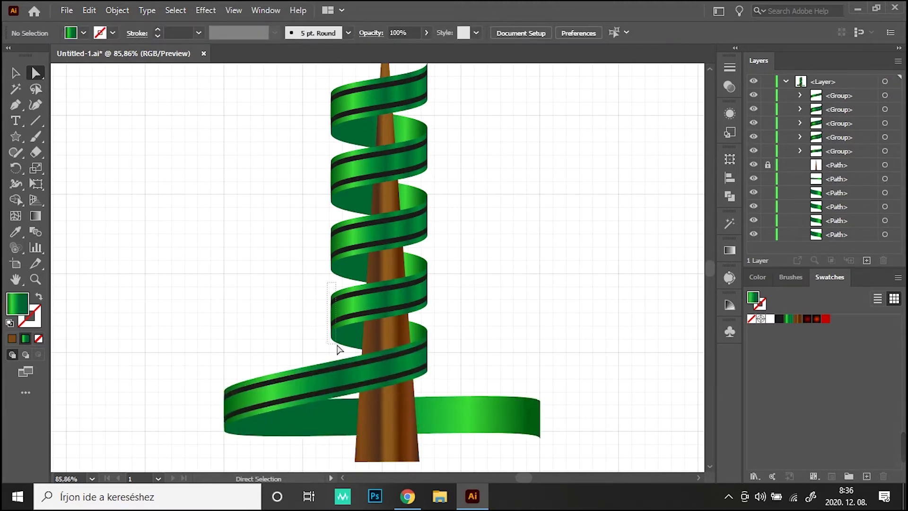
pyautogui.moveTo(337, 345); pyautogui.dragTo(260, 323)
pyautogui.click(441, 377)
pyautogui.click(428, 358)
pyautogui.moveTo(428, 359); pyautogui.dragTo(507, 358)
pyautogui.click(478, 283)
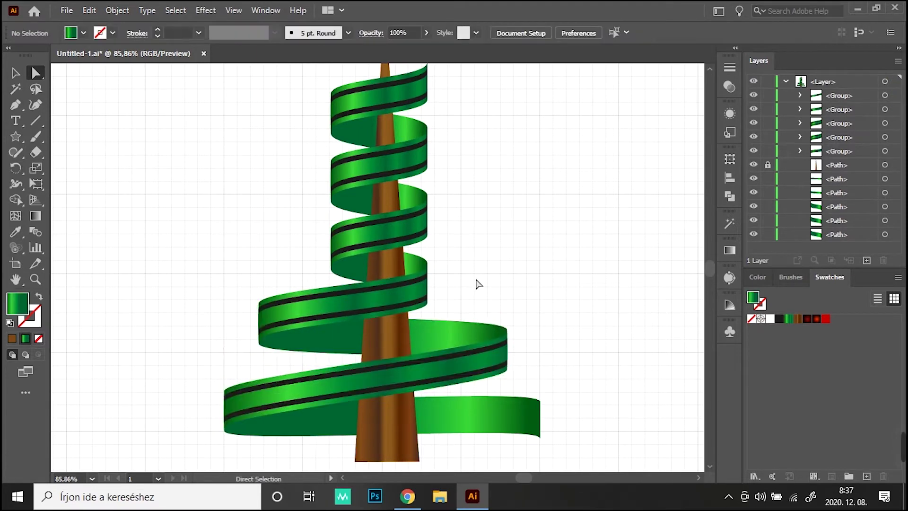
pyautogui.moveTo(435, 312); pyautogui.dragTo(482, 279)
# - Widen the ribbon tree's loops by pulling their left and right anchor edges outward
pyautogui.moveTo(321, 228)
pyautogui.mouseDown()
pyautogui.moveTo(333, 265)
pyautogui.moveTo(286, 263)
pyautogui.mouseUp()
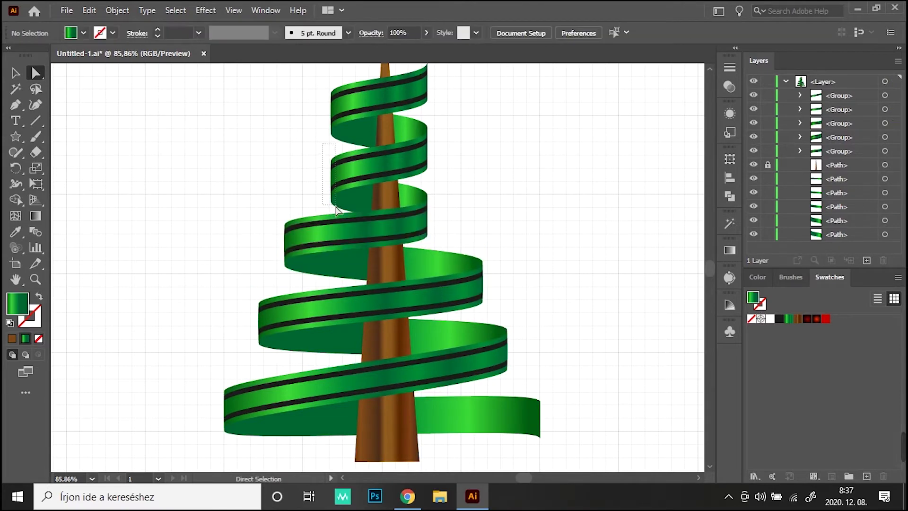
pyautogui.moveTo(321, 142)
pyautogui.mouseDown()
pyautogui.moveTo(345, 213)
pyautogui.moveTo(304, 192)
pyautogui.mouseUp()
pyautogui.moveTo(421, 178); pyautogui.dragTo(435, 243)
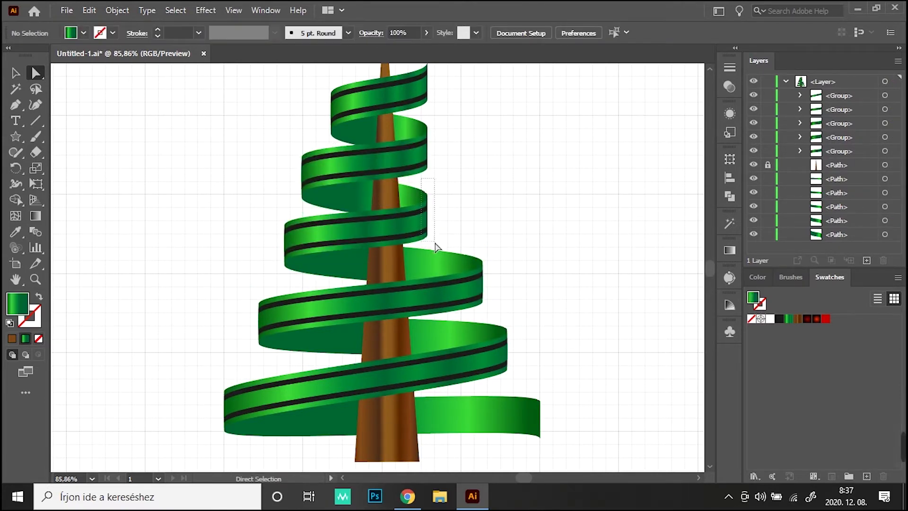
pyautogui.moveTo(418, 184); pyautogui.dragTo(438, 257)
pyautogui.moveTo(428, 220); pyautogui.dragTo(463, 219)
pyautogui.click(428, 166)
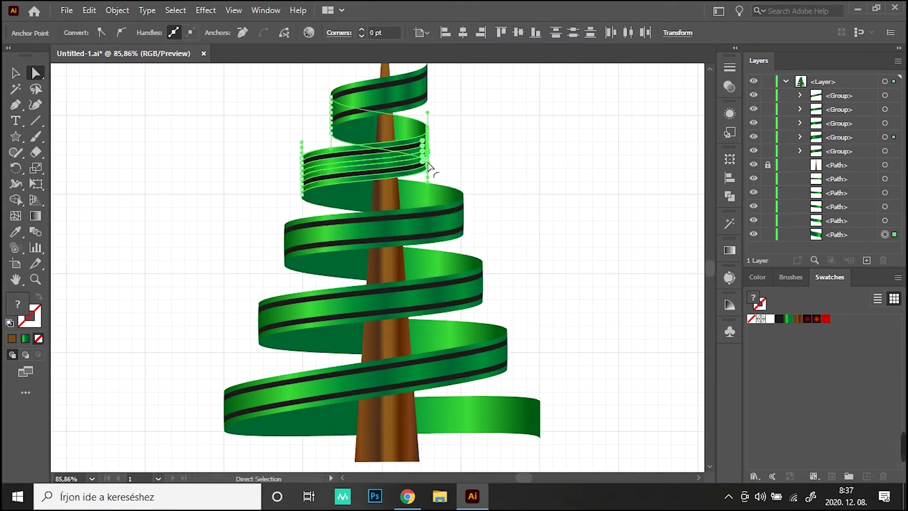
pyautogui.moveTo(428, 153); pyautogui.dragTo(454, 152)
pyautogui.moveTo(320, 87); pyautogui.dragTo(450, 121)
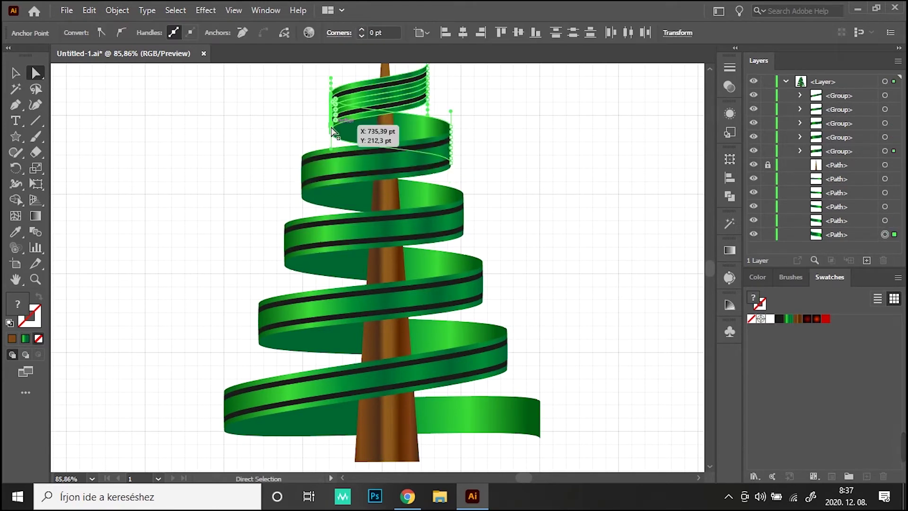
pyautogui.moveTo(331, 126); pyautogui.dragTo(317, 127)
pyautogui.hotkey('ctrl', '0')
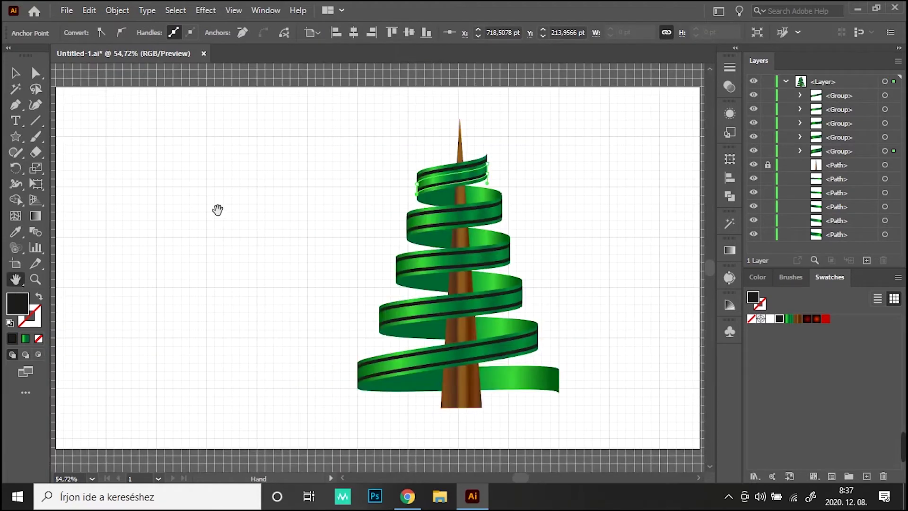
# - Nudge the middle, bottom and top loop edges and slightly raise the top loop's right end
pyautogui.click(35, 73)
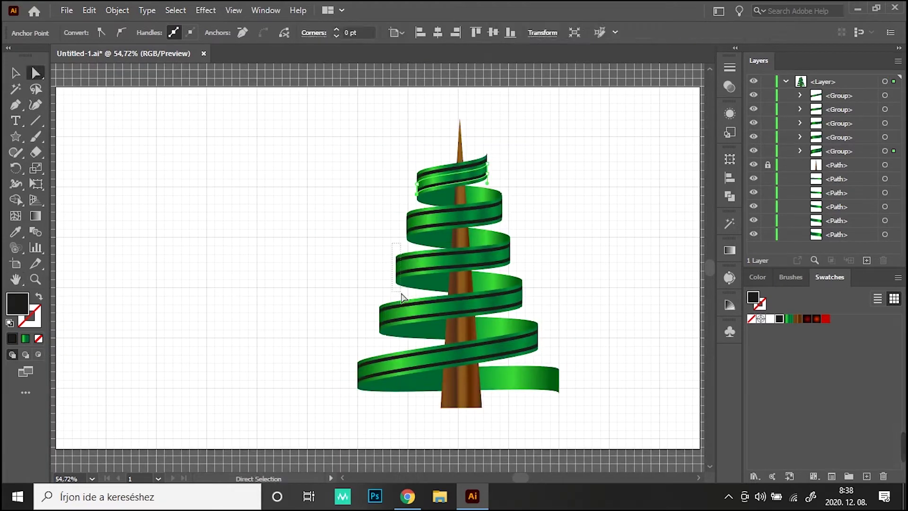
pyautogui.moveTo(392, 244)
pyautogui.mouseDown()
pyautogui.moveTo(402, 297)
pyautogui.moveTo(388, 280)
pyautogui.mouseUp()
pyautogui.click(361, 306)
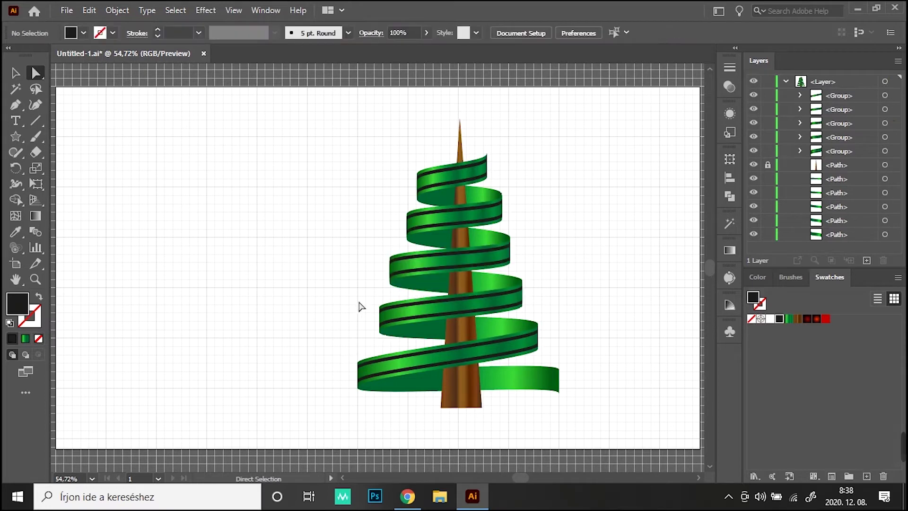
pyautogui.moveTo(352, 350)
pyautogui.mouseDown()
pyautogui.moveTo(359, 393)
pyautogui.moveTo(363, 379)
pyautogui.mouseUp()
pyautogui.click(332, 286)
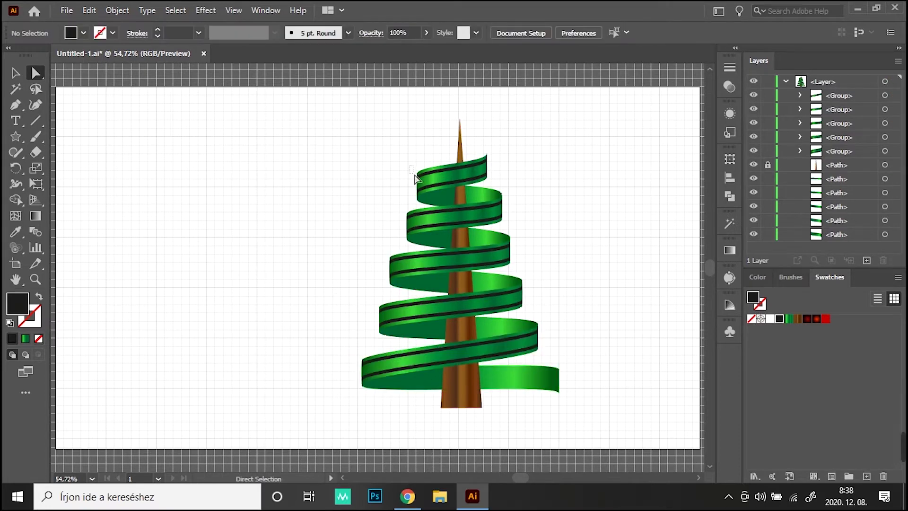
pyautogui.moveTo(422, 210)
pyautogui.mouseDown()
pyautogui.moveTo(422, 191)
pyautogui.moveTo(423, 205)
pyautogui.mouseUp()
pyautogui.click(312, 220)
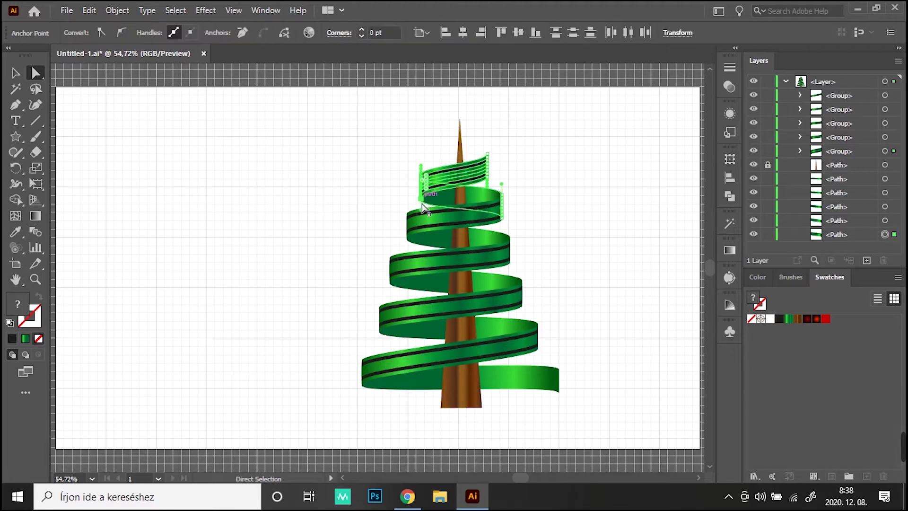
pyautogui.click(349, 175)
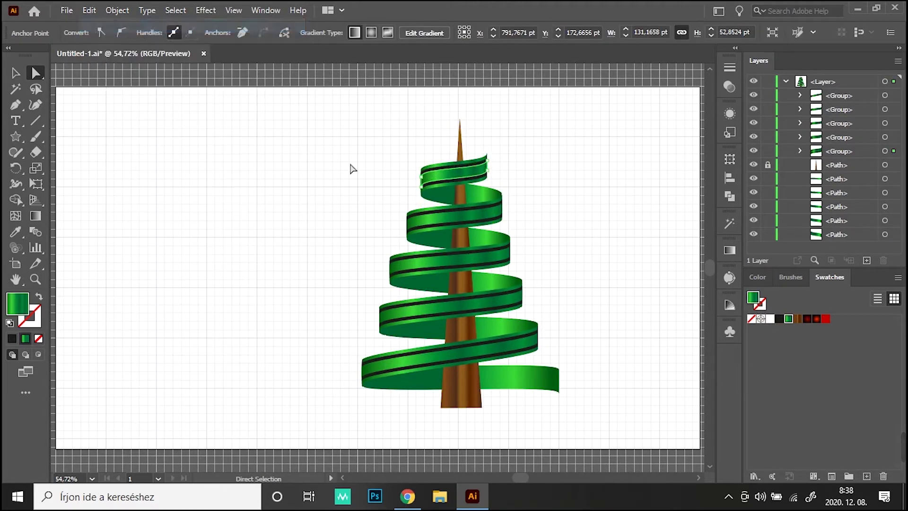
pyautogui.moveTo(490, 175); pyautogui.dragTo(489, 163)
pyautogui.click(609, 142)
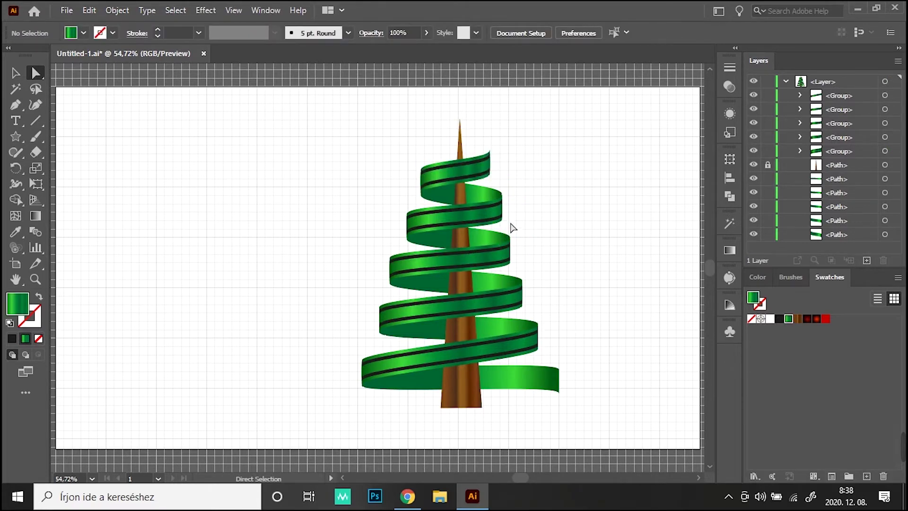
# - Reshape a lower ribbon loop, undoing one move, and reposition ribbon pieces to refine the tree
pyautogui.moveTo(519, 259); pyautogui.dragTo(512, 254)
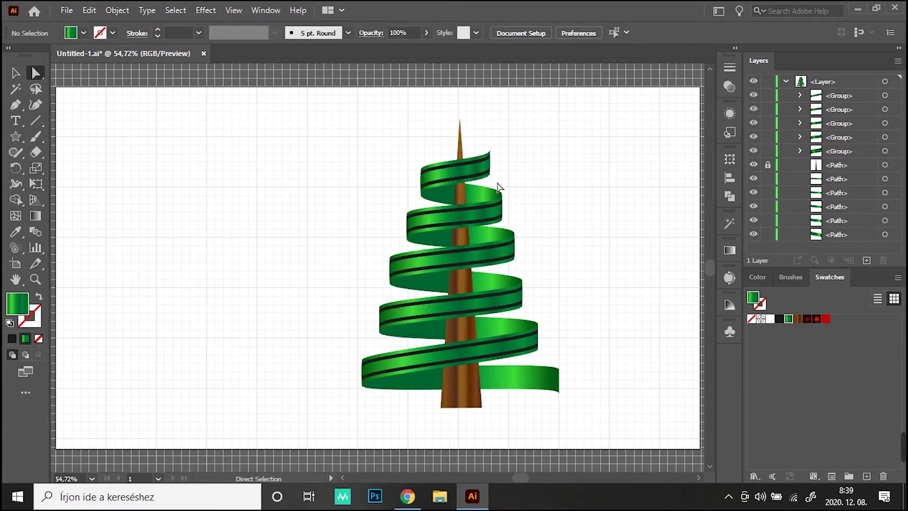
pyautogui.moveTo(497, 186); pyautogui.dragTo(505, 215)
pyautogui.click(506, 214)
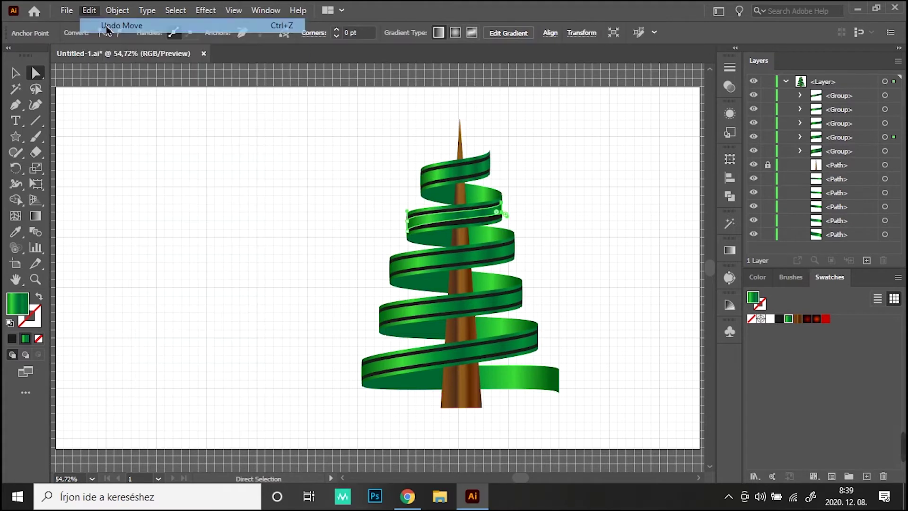
pyautogui.hotkey('ctrl', 'z')
pyautogui.moveTo(501, 206); pyautogui.dragTo(505, 208)
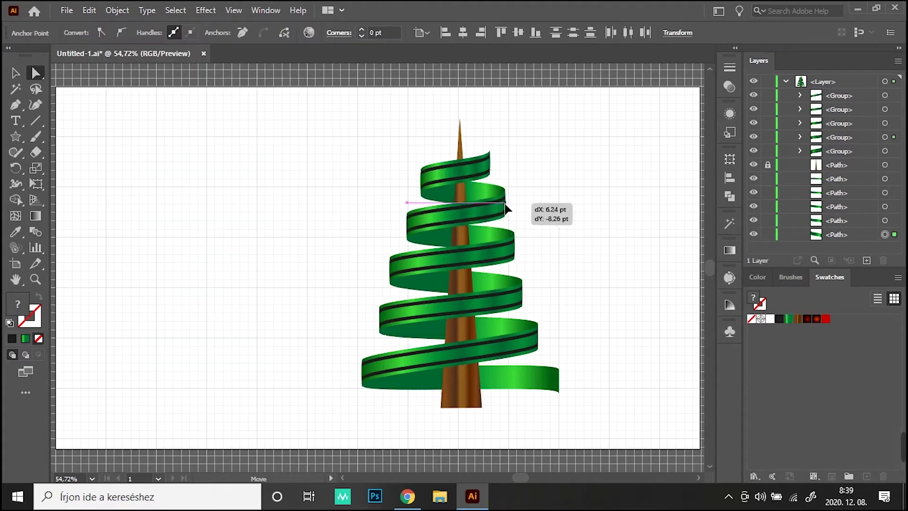
pyautogui.moveTo(424, 160)
pyautogui.mouseDown()
pyautogui.moveTo(416, 314)
pyautogui.moveTo(474, 259)
pyautogui.mouseUp()
pyautogui.click(327, 226)
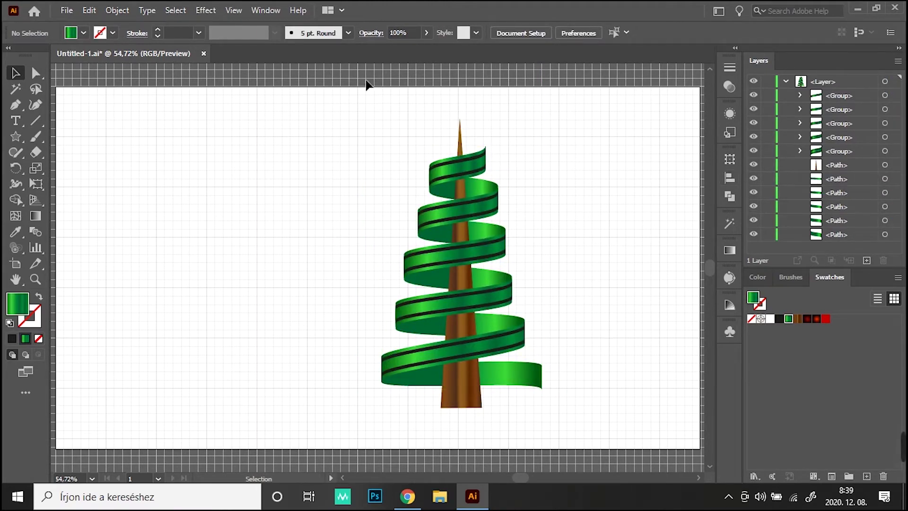
# - Group all the tree pieces and centre the group horizontally on the artboard
pyautogui.moveTo(367, 85); pyautogui.dragTo(569, 436)
pyautogui.rightClick(470, 108)
pyautogui.click(116, 10)
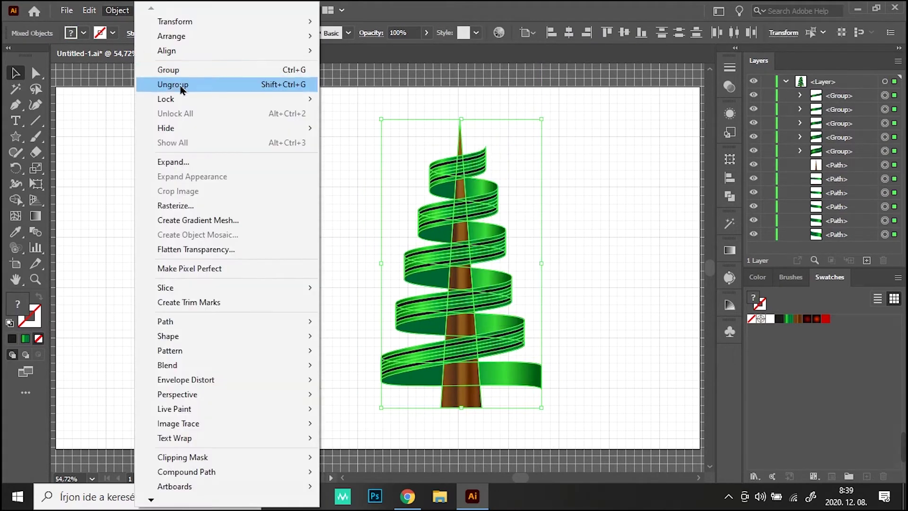
pyautogui.click(170, 69)
pyautogui.click(730, 179)
pyautogui.click(599, 189)
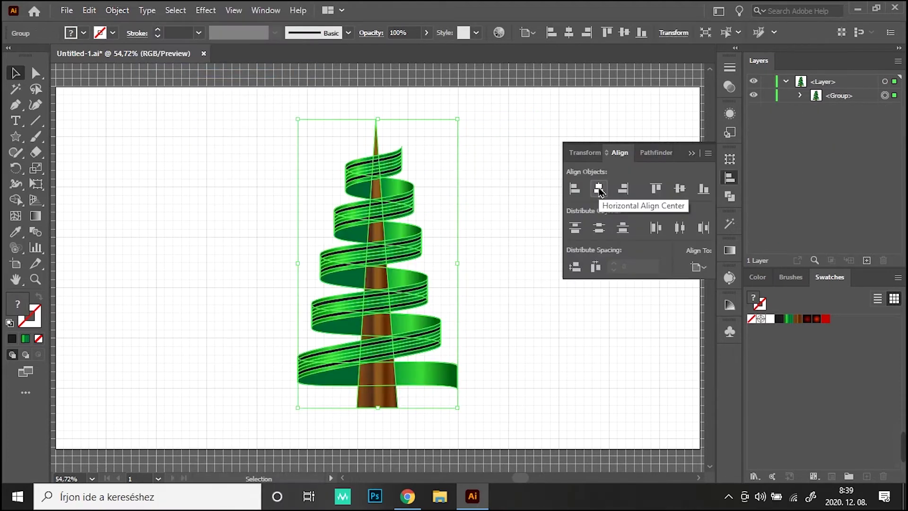
pyautogui.click(690, 154)
pyautogui.click(600, 172)
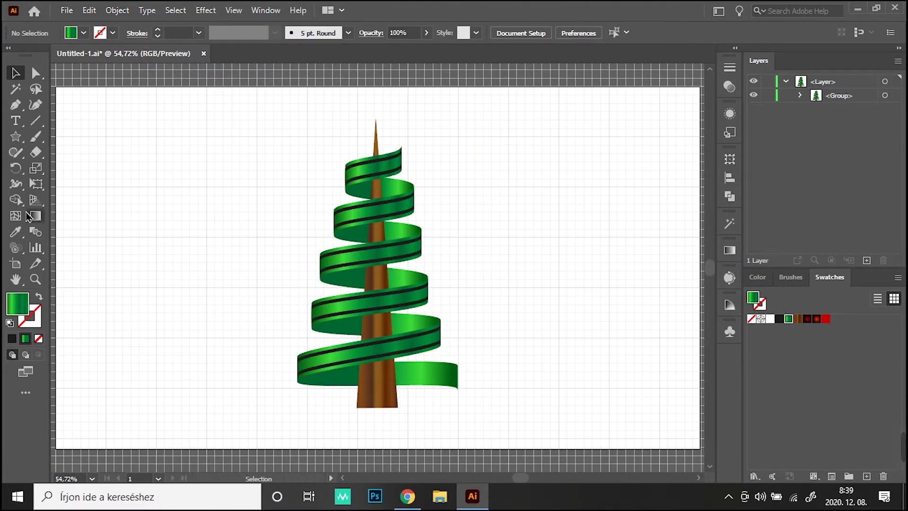
# - Draw a 1280x720 pt rectangle filled with the dark-red radial gradient
pyautogui.click(15, 136)
pyautogui.click(79, 137)
pyautogui.click(76, 136)
pyautogui.click(421, 272)
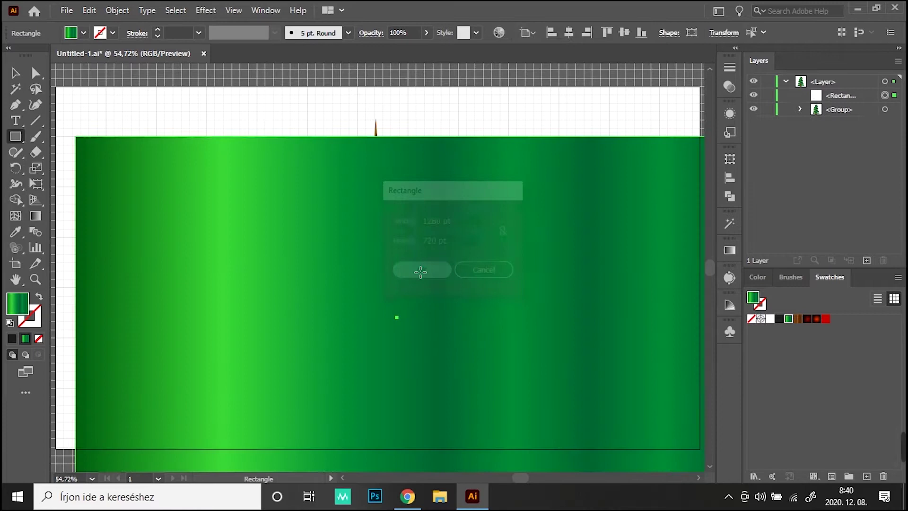
pyautogui.doubleClick(808, 318)
pyautogui.click(539, 265)
# - Centre the rectangle on the artboard, move it below the tree in Layers, and lock it
pyautogui.click(730, 178)
pyautogui.click(599, 189)
pyautogui.click(680, 190)
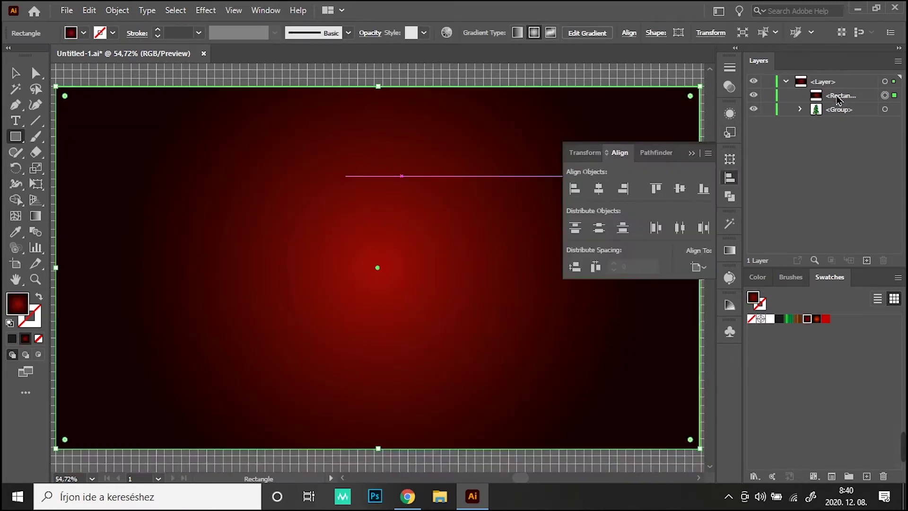
pyautogui.moveTo(838, 98); pyautogui.dragTo(837, 119)
pyautogui.click(691, 153)
pyautogui.click(768, 110)
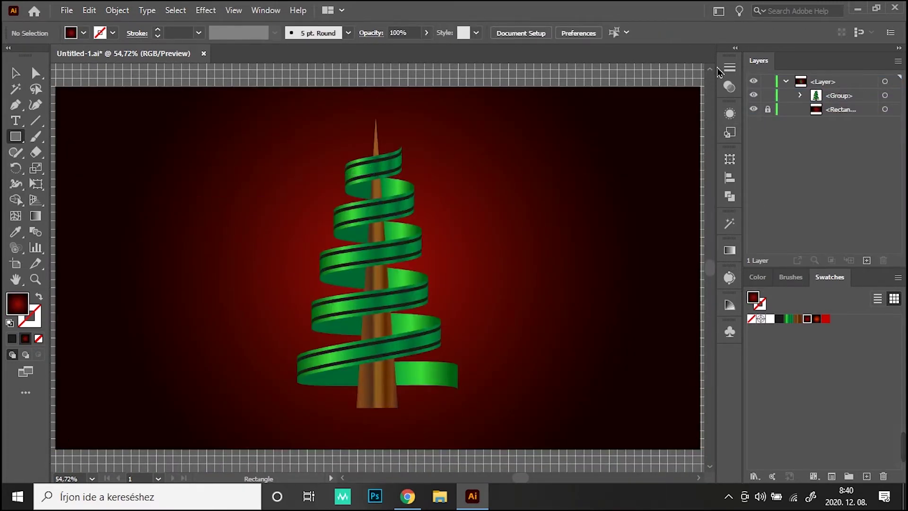
# - Spray one red bauble symbol, enlarge it, and move it to the tree's lower right
pyautogui.click(16, 248)
pyautogui.click(71, 251)
pyautogui.click(730, 331)
pyautogui.click(589, 350)
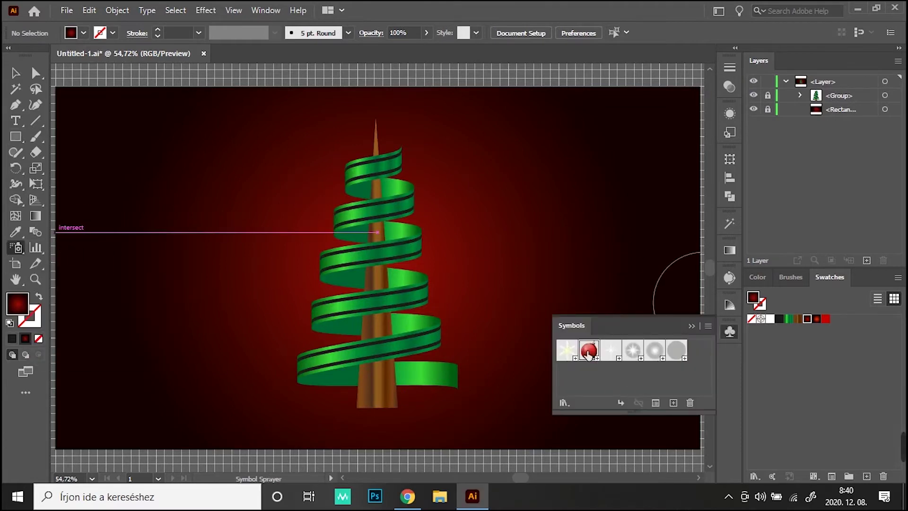
pyautogui.click(425, 353)
pyautogui.click(15, 72)
pyautogui.moveTo(448, 327); pyautogui.dragTo(446, 259)
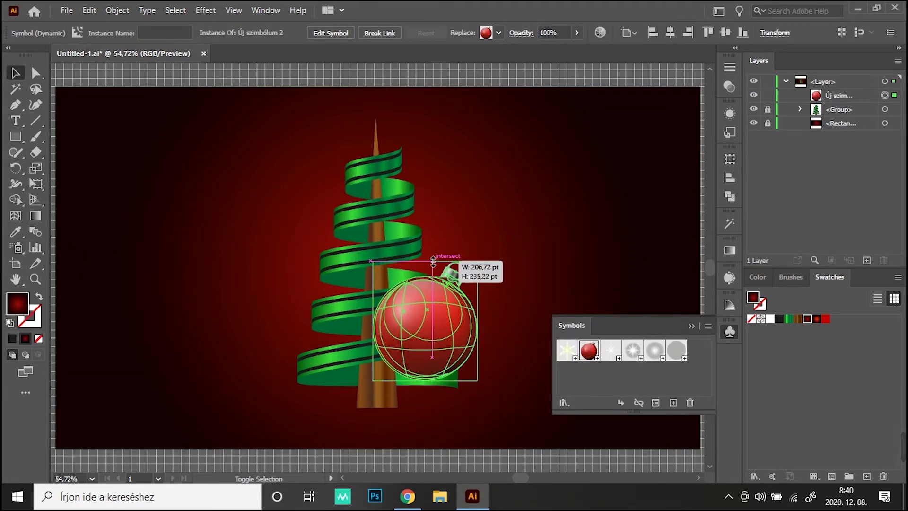
pyautogui.moveTo(454, 360); pyautogui.dragTo(482, 371)
# - Reflect a copy of the bauble to the tree's left and group the two baubles
pyautogui.rightClick(445, 173)
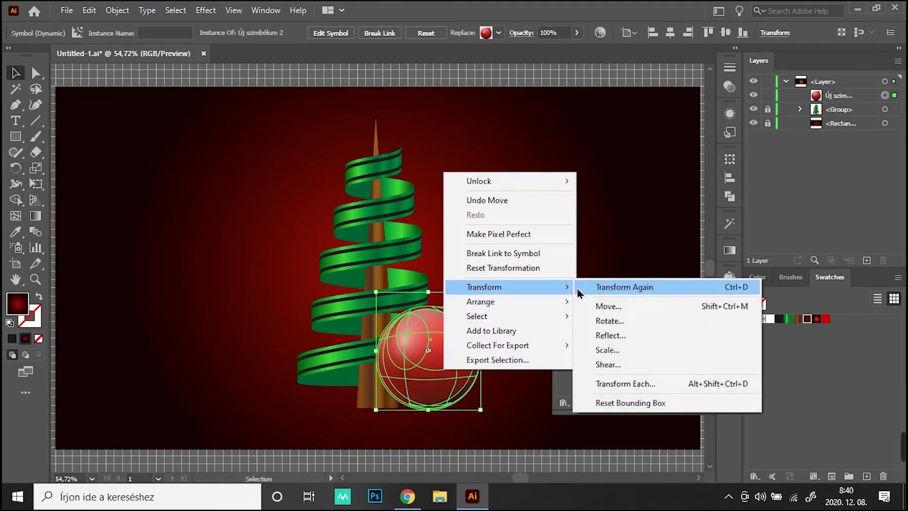
pyautogui.click(611, 336)
pyautogui.click(648, 315)
pyautogui.moveTo(443, 367)
pyautogui.mouseDown()
pyautogui.moveTo(343, 368)
pyautogui.moveTo(331, 357)
pyautogui.mouseUp()
pyautogui.click(112, 9)
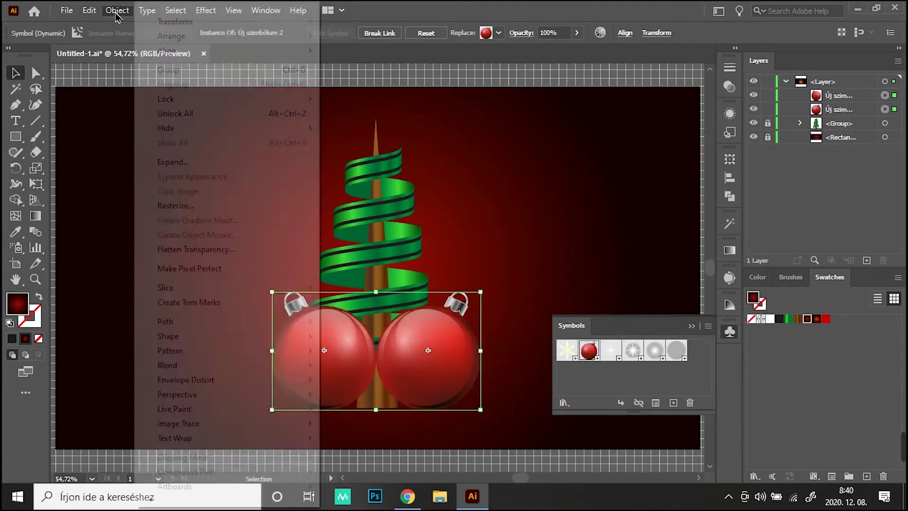
pyautogui.click(170, 69)
# - Send the bauble pair behind the tree, enlarge it, and shift tree and baubles slightly down
pyautogui.click(328, 352)
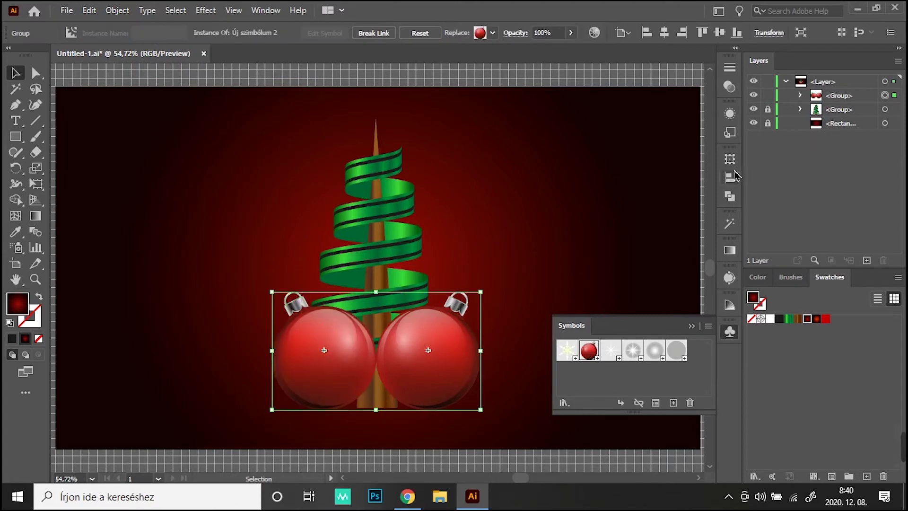
pyautogui.click(729, 178)
pyautogui.moveTo(833, 109); pyautogui.dragTo(835, 114)
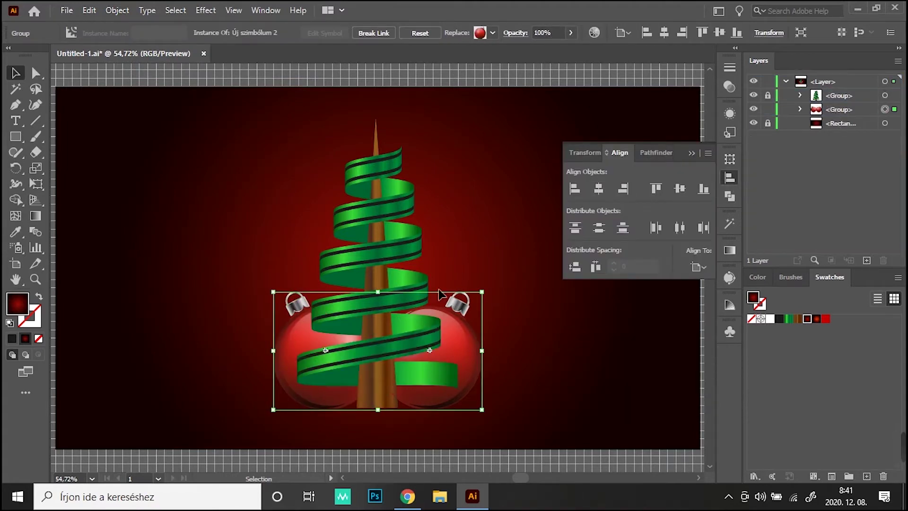
pyautogui.moveTo(380, 292); pyautogui.dragTo(384, 260)
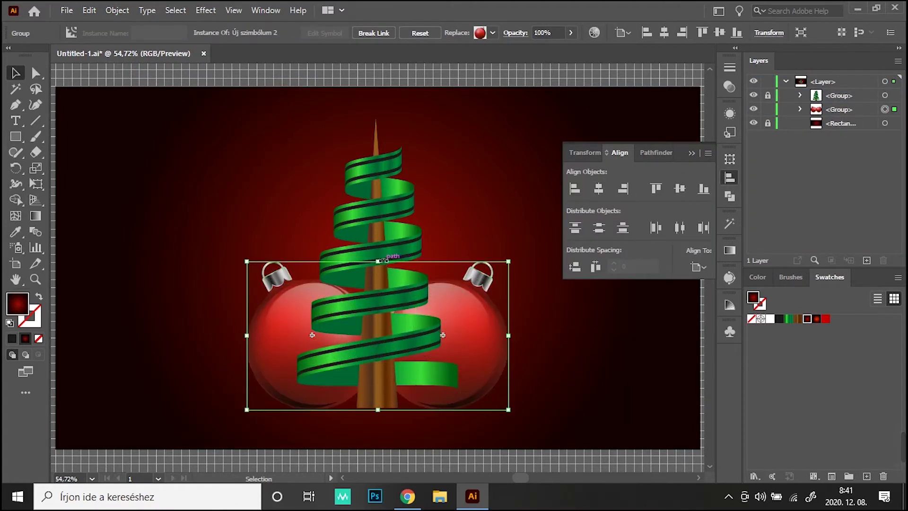
pyautogui.click(692, 155)
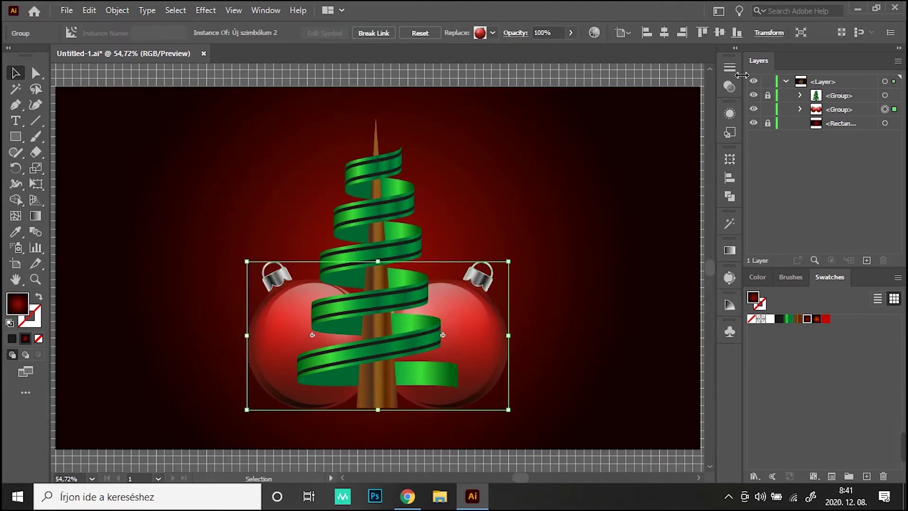
pyautogui.moveTo(251, 116); pyautogui.dragTo(563, 433)
pyautogui.moveTo(375, 279); pyautogui.dragTo(378, 292)
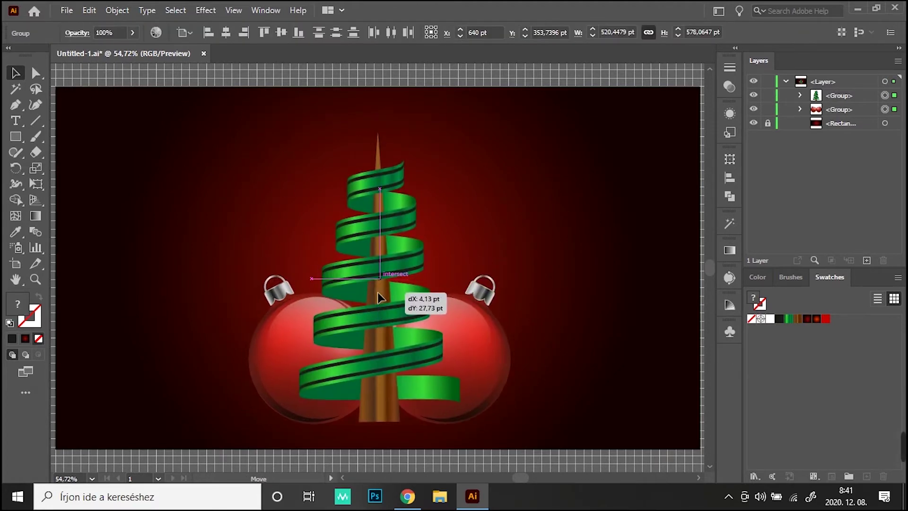
pyautogui.click(570, 238)
# - Lock the tree group and the background rectangle layers
pyautogui.click(477, 374)
pyautogui.click(730, 177)
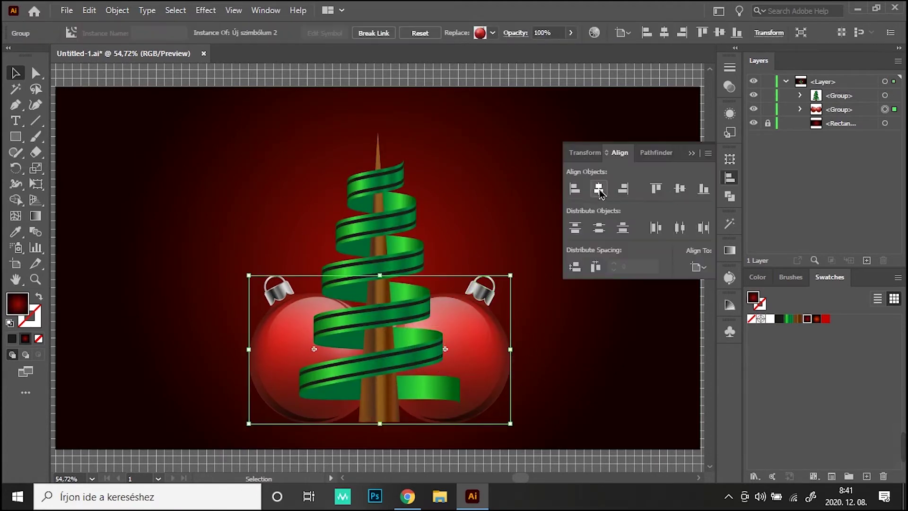
pyautogui.click(885, 95)
pyautogui.click(692, 153)
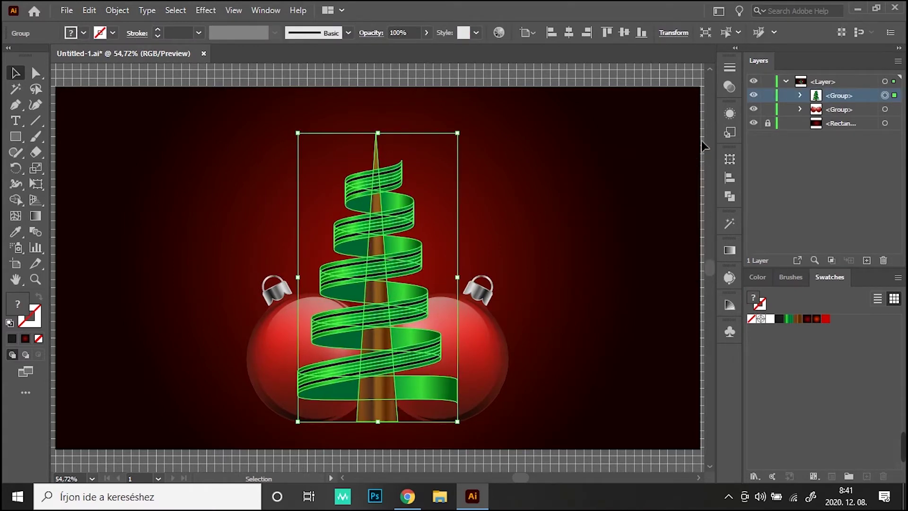
pyautogui.click(767, 95)
pyautogui.click(768, 123)
pyautogui.click(730, 331)
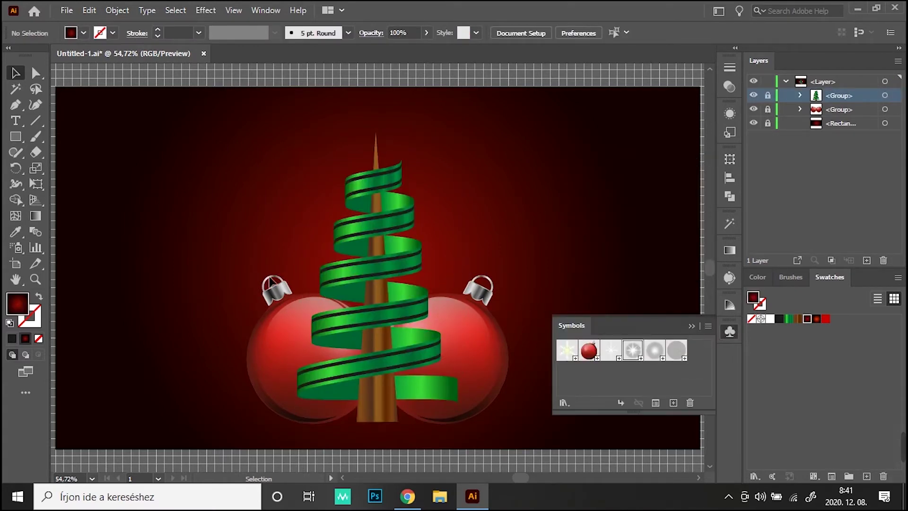
# - Place a single star symbol on the tree tip, undoing the first sprayed attempt
pyautogui.click(374, 133)
pyautogui.press('z')
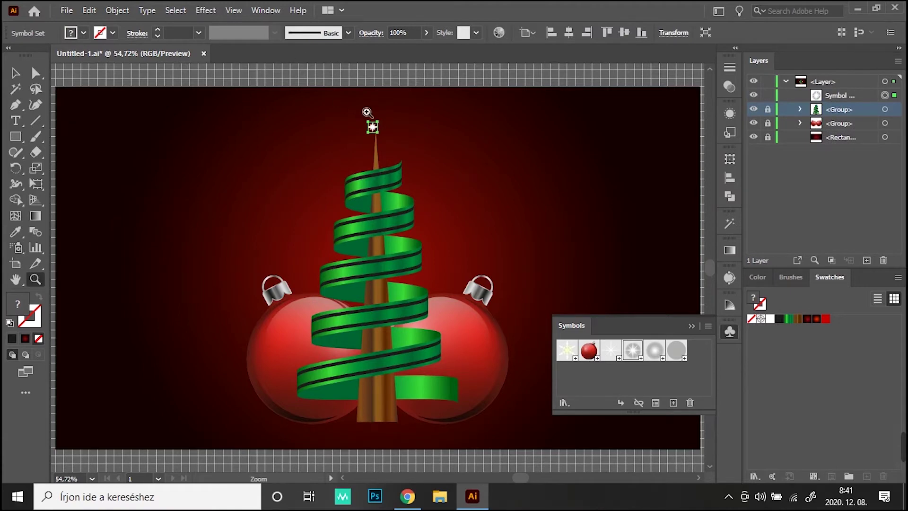
pyautogui.moveTo(367, 112); pyautogui.dragTo(398, 112)
pyautogui.click(118, 10)
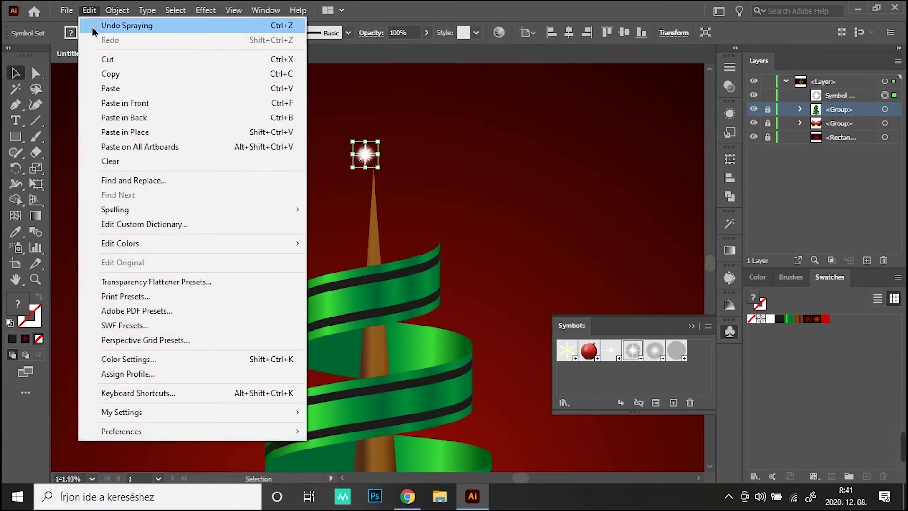
pyautogui.click(147, 24)
pyautogui.click(373, 166)
# - Scale the star into a large glow over the tree tip, adjust its size, and lock it
pyautogui.press('v')
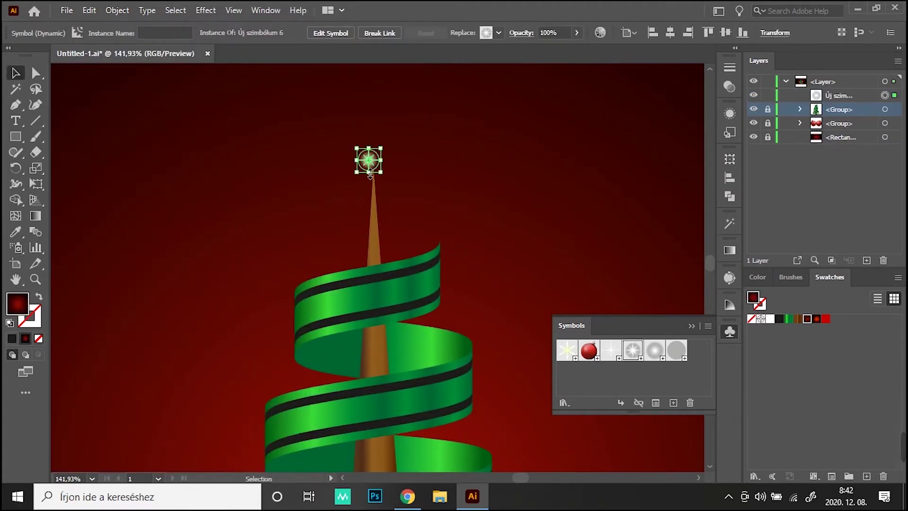
pyautogui.moveTo(370, 173); pyautogui.dragTo(393, 367)
pyautogui.moveTo(379, 272); pyautogui.dragTo(379, 188)
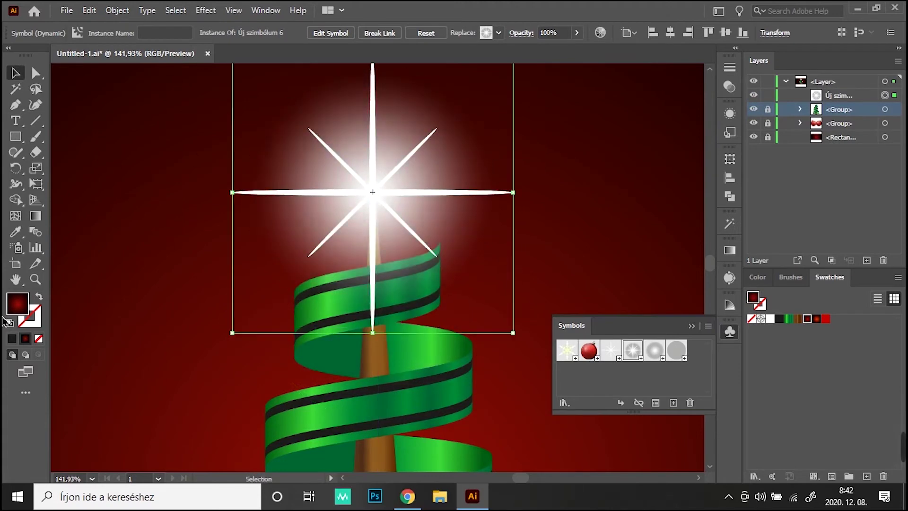
pyautogui.doubleClick(15, 279)
pyautogui.moveTo(376, 89); pyautogui.dragTo(376, 99)
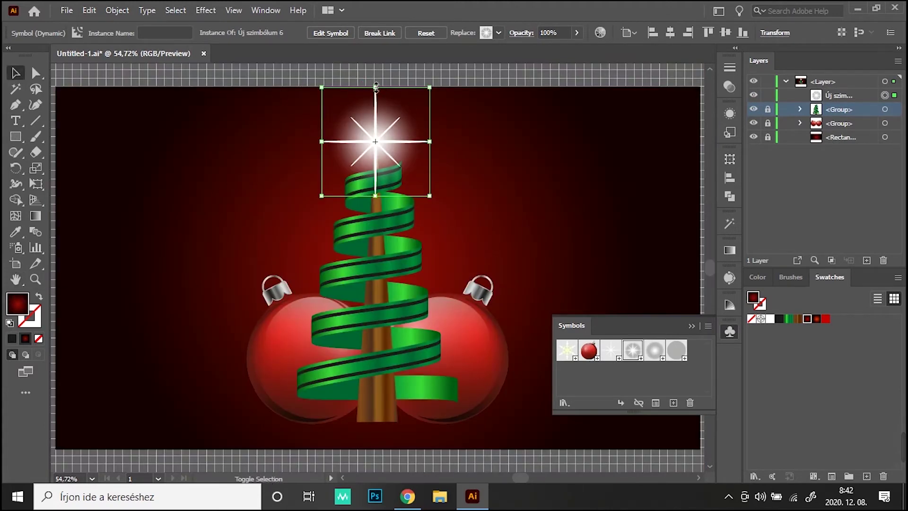
pyautogui.click(533, 157)
pyautogui.click(373, 135)
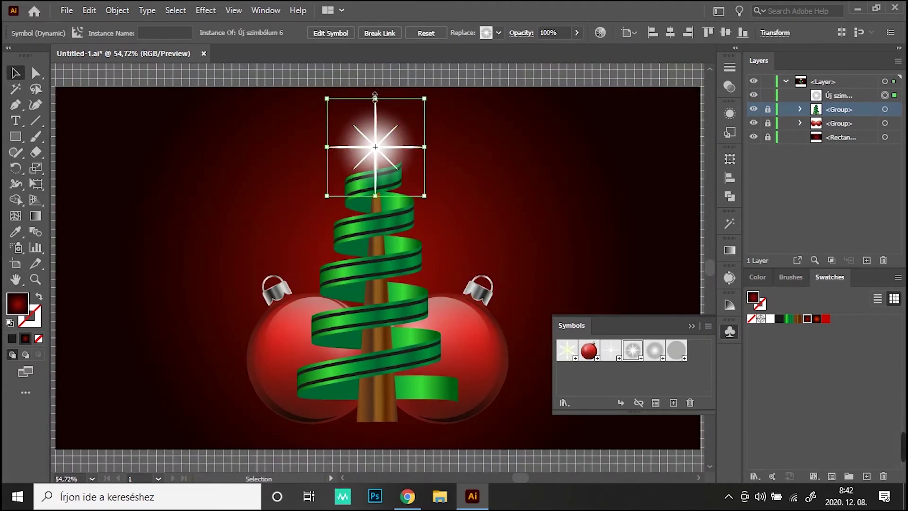
pyautogui.click(484, 128)
pyautogui.click(768, 97)
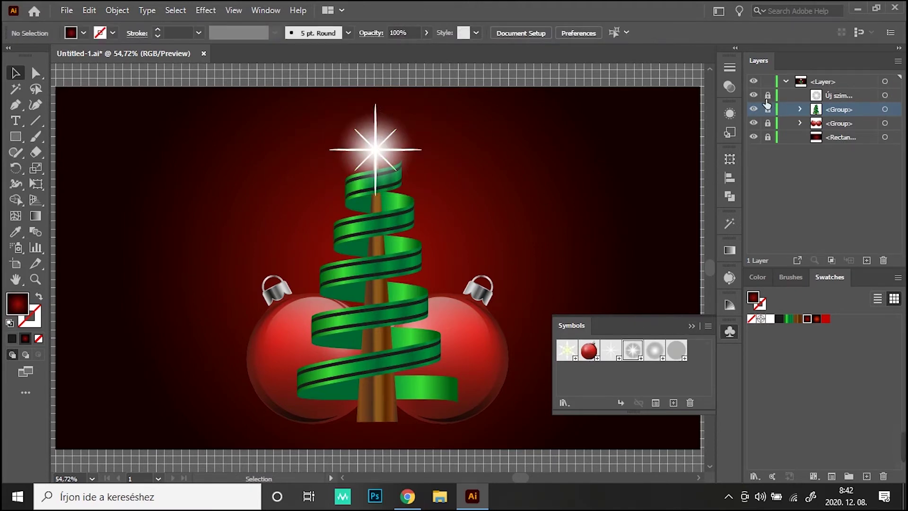
# - Spray soft round bokeh dots around the tree and fade them with the Symbol Screener
pyautogui.click(678, 353)
pyautogui.hotkey('shift', 's')
pyautogui.moveTo(273, 151)
pyautogui.mouseDown()
pyautogui.moveTo(304, 233)
pyautogui.moveTo(472, 274)
pyautogui.moveTo(495, 344)
pyautogui.moveTo(227, 373)
pyautogui.moveTo(213, 211)
pyautogui.moveTo(497, 345)
pyautogui.mouseUp()
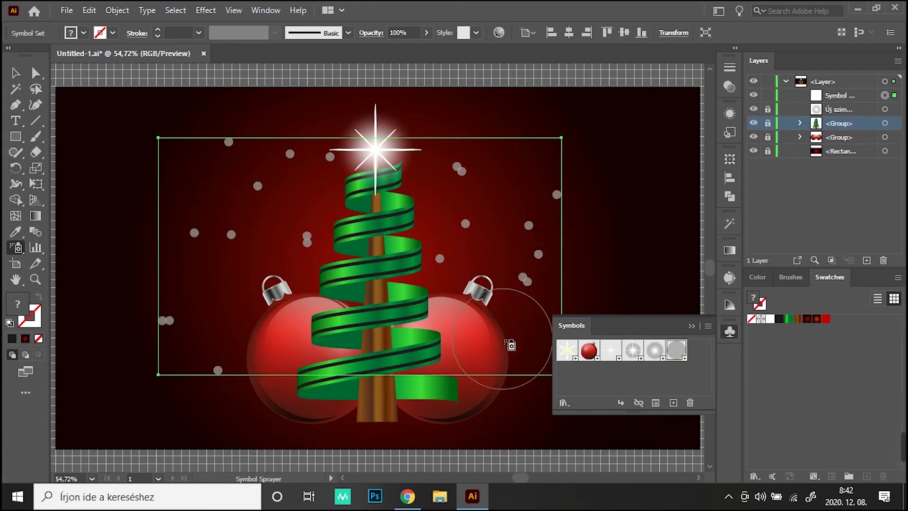
pyautogui.click(16, 248)
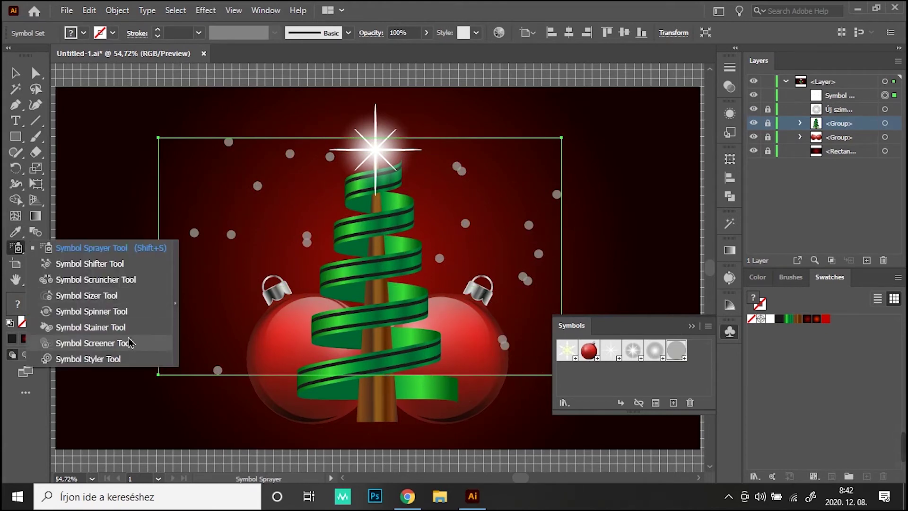
pyautogui.click(134, 344)
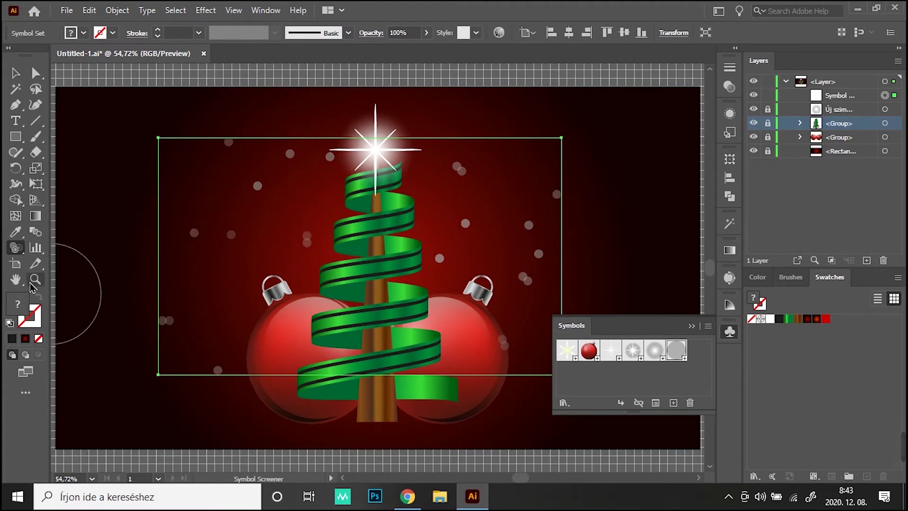
# - Enlarge some bokeh dots on the left and right with the Symbol Sizer
pyautogui.click(15, 248)
pyautogui.click(123, 296)
pyautogui.moveTo(258, 185)
pyautogui.mouseDown()
pyautogui.moveTo(202, 315)
pyautogui.moveTo(584, 219)
pyautogui.moveTo(335, 188)
pyautogui.mouseUp()
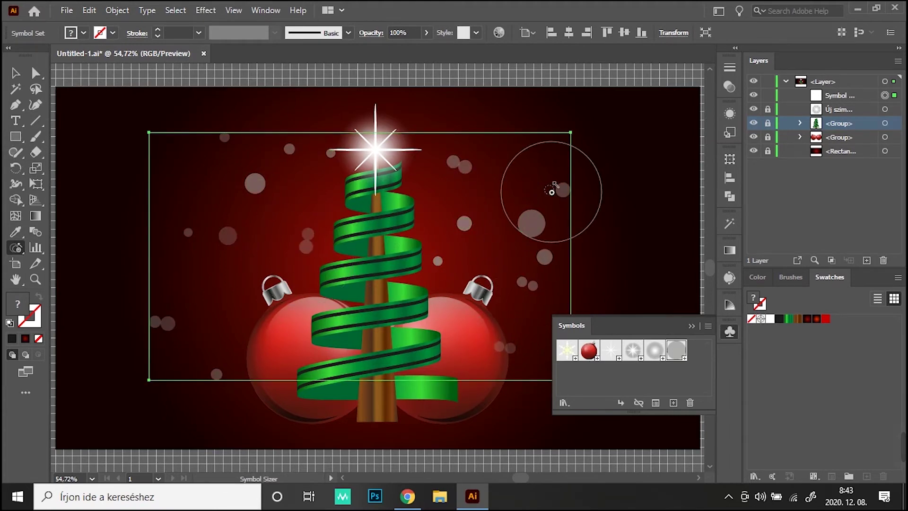
pyautogui.moveTo(552, 178); pyautogui.dragTo(446, 219)
# - Set the bokeh dots to Screen blend mode at 81% opacity and deselect them
pyautogui.click(729, 87)
pyautogui.click(597, 82)
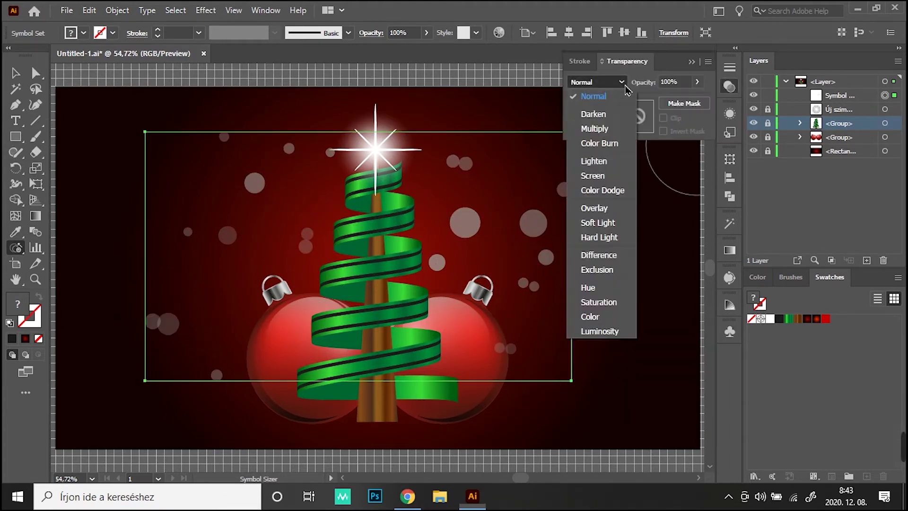
pyautogui.click(589, 156)
pyautogui.click(697, 82)
pyautogui.moveTo(696, 98); pyautogui.dragTo(685, 98)
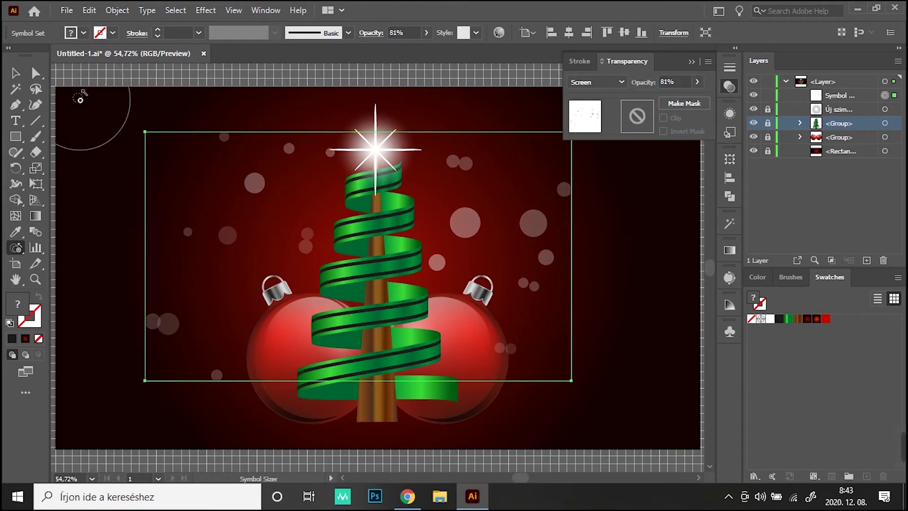
pyautogui.click(190, 89)
pyautogui.click(731, 332)
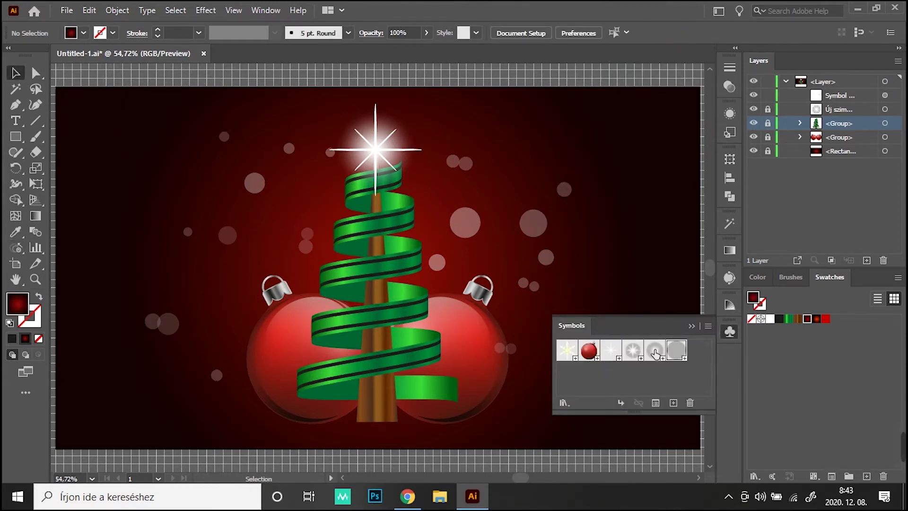
# - Spray small white light dots across the canvas and enlarge some to vary their sizes
pyautogui.moveTo(284, 212)
pyautogui.mouseDown()
pyautogui.moveTo(633, 353)
pyautogui.moveTo(126, 364)
pyautogui.moveTo(582, 416)
pyautogui.moveTo(248, 319)
pyautogui.mouseUp()
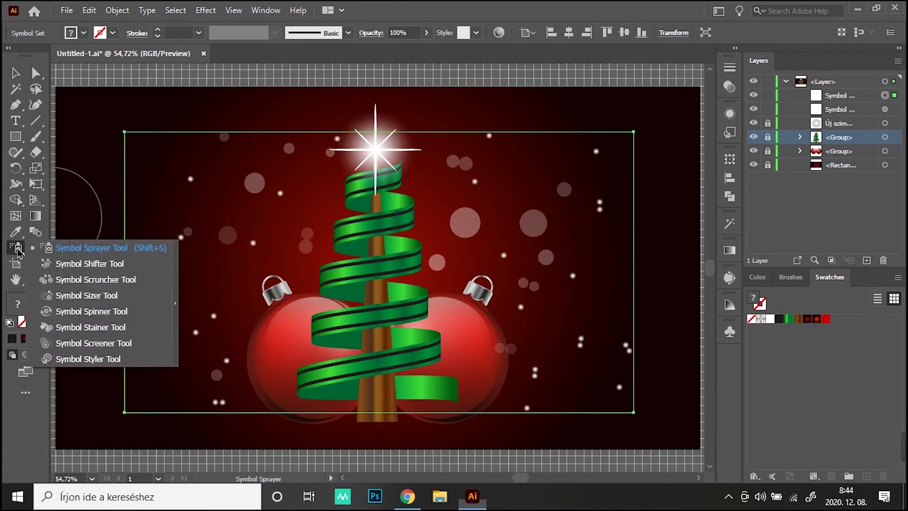
pyautogui.moveTo(15, 247); pyautogui.dragTo(71, 294)
pyautogui.moveTo(189, 364)
pyautogui.mouseDown()
pyautogui.moveTo(198, 280)
pyautogui.moveTo(124, 347)
pyautogui.mouseUp()
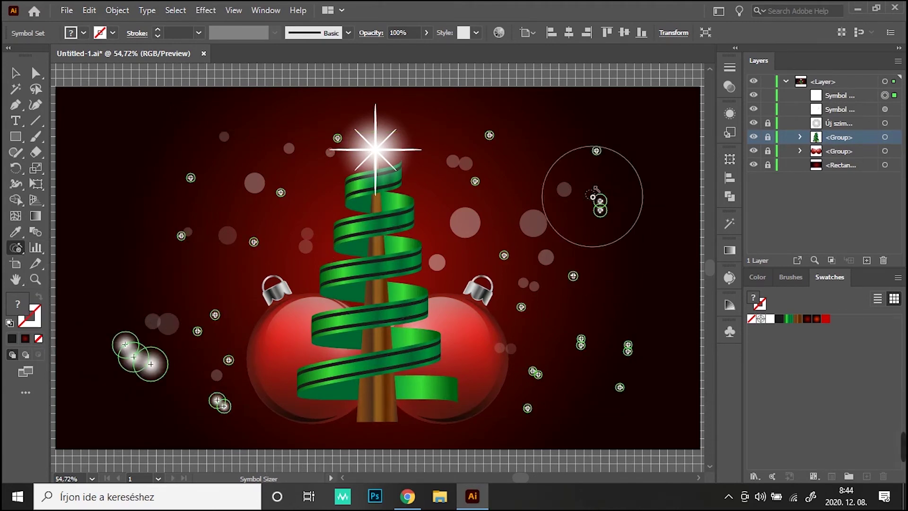
pyautogui.moveTo(590, 182); pyautogui.dragTo(487, 126)
pyautogui.moveTo(481, 172)
pyautogui.mouseDown()
pyautogui.moveTo(544, 317)
pyautogui.moveTo(629, 375)
pyautogui.moveTo(229, 197)
pyautogui.moveTo(345, 142)
pyautogui.moveTo(172, 239)
pyautogui.moveTo(182, 203)
pyautogui.moveTo(223, 304)
pyautogui.moveTo(222, 402)
pyautogui.mouseUp()
pyautogui.moveTo(602, 436); pyautogui.dragTo(577, 291)
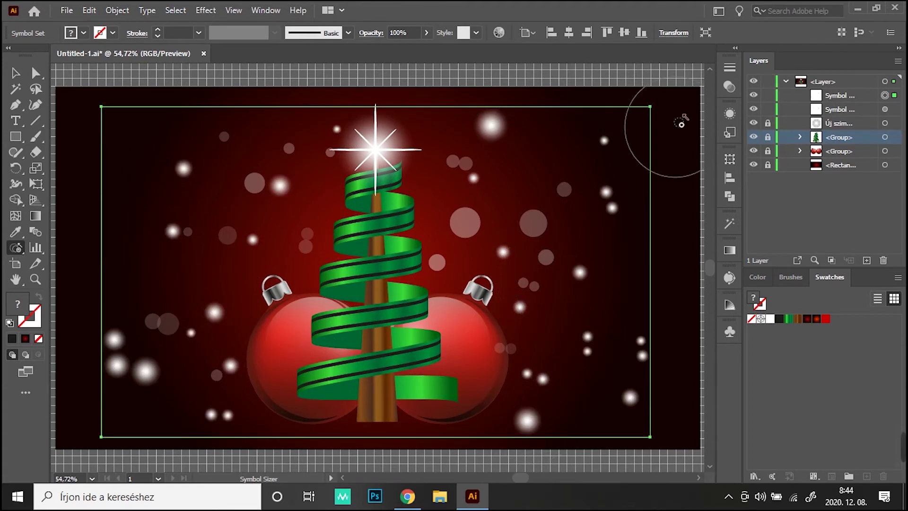
# - Set the light dots to Screen blend mode at 85% opacity
pyautogui.click(730, 86)
pyautogui.click(597, 81)
pyautogui.click(591, 151)
pyautogui.click(697, 82)
pyautogui.moveTo(694, 101); pyautogui.dragTo(686, 98)
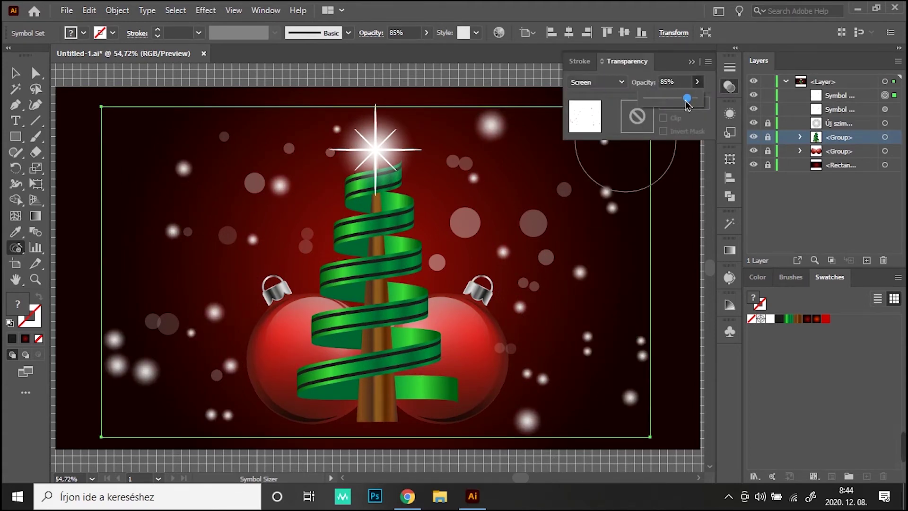
# - Dim some light dots on the lower left and left side with the Symbol Screener
pyautogui.moveTo(16, 247); pyautogui.dragTo(95, 247)
pyautogui.moveTo(146, 345); pyautogui.dragTo(138, 357)
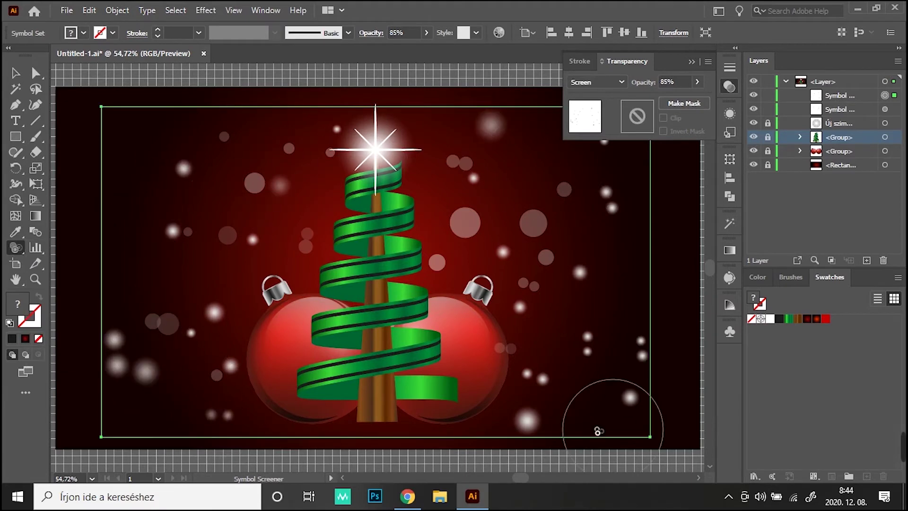
pyautogui.click(113, 365)
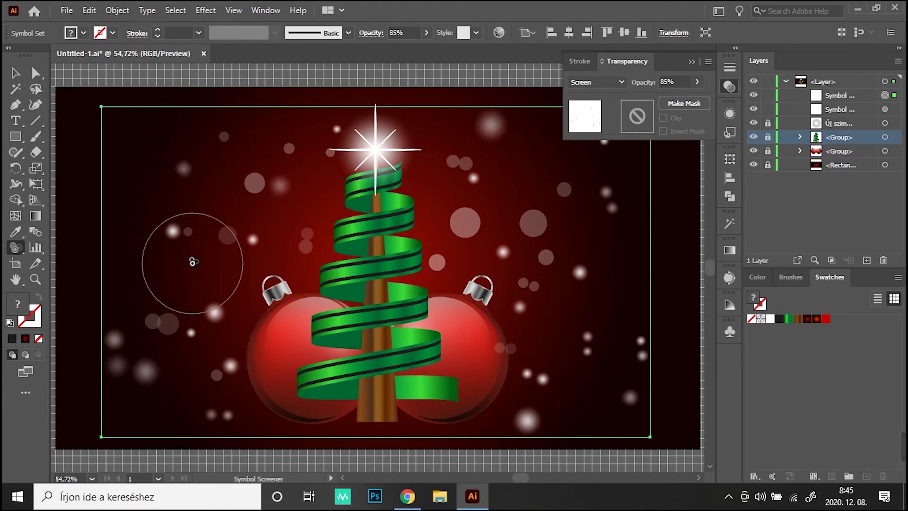
pyautogui.click(180, 238)
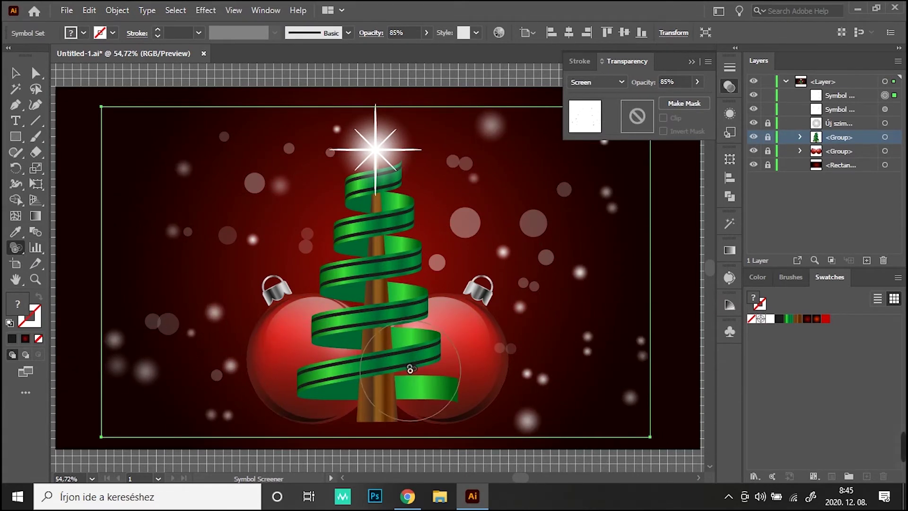
pyautogui.click(730, 332)
pyautogui.click(16, 73)
# - Spray cream snowflake symbols across the canvas and around the tree
pyautogui.click(121, 84)
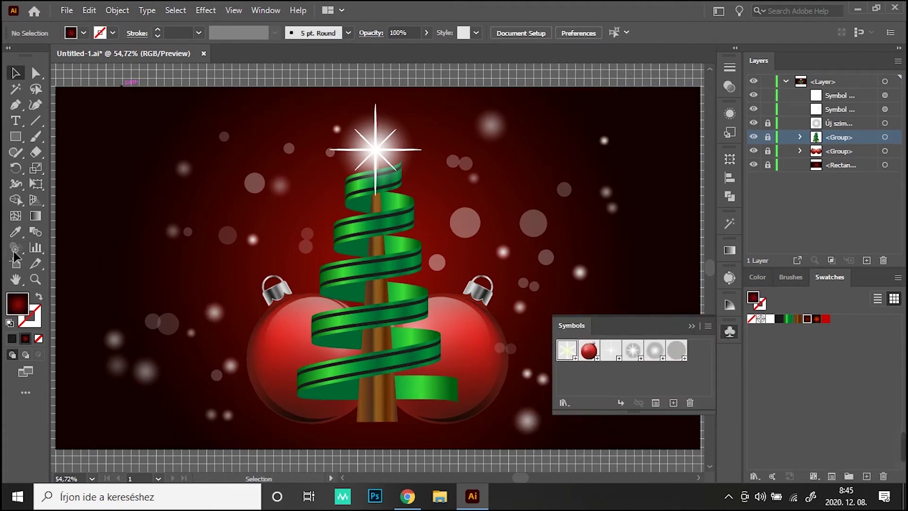
pyautogui.click(16, 248)
pyautogui.moveTo(153, 261); pyautogui.dragTo(627, 260)
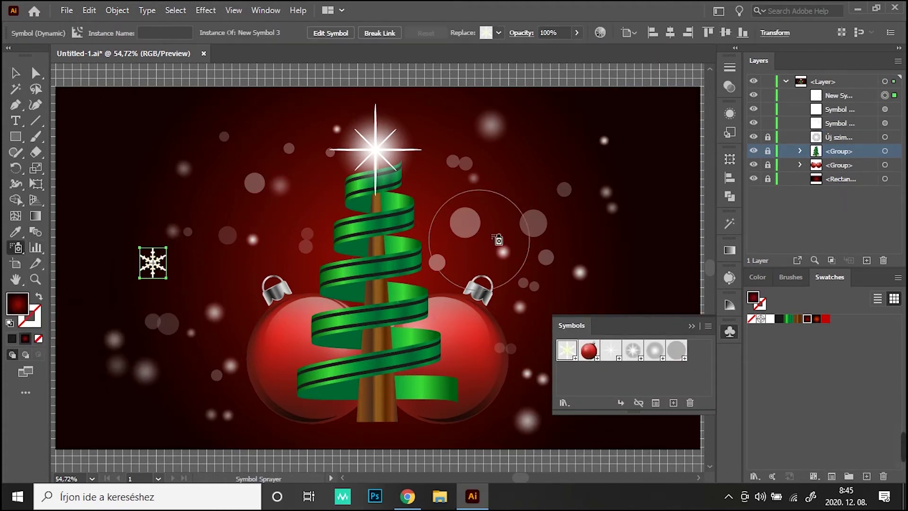
pyautogui.click(183, 384)
pyautogui.moveTo(196, 182); pyautogui.dragTo(422, 177)
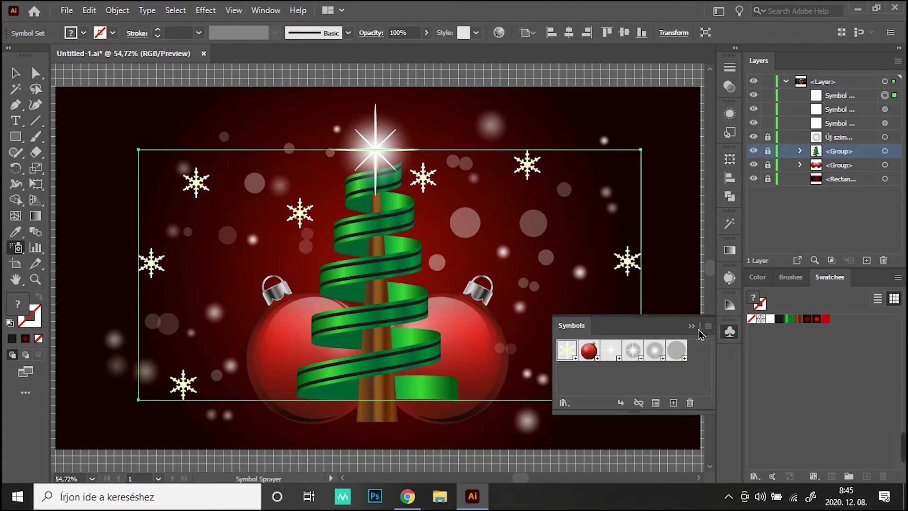
pyautogui.click(604, 369)
pyautogui.click(544, 362)
# - Dim the sprayed snowflakes with the Symbol Screener to a softer tone
pyautogui.click(15, 248)
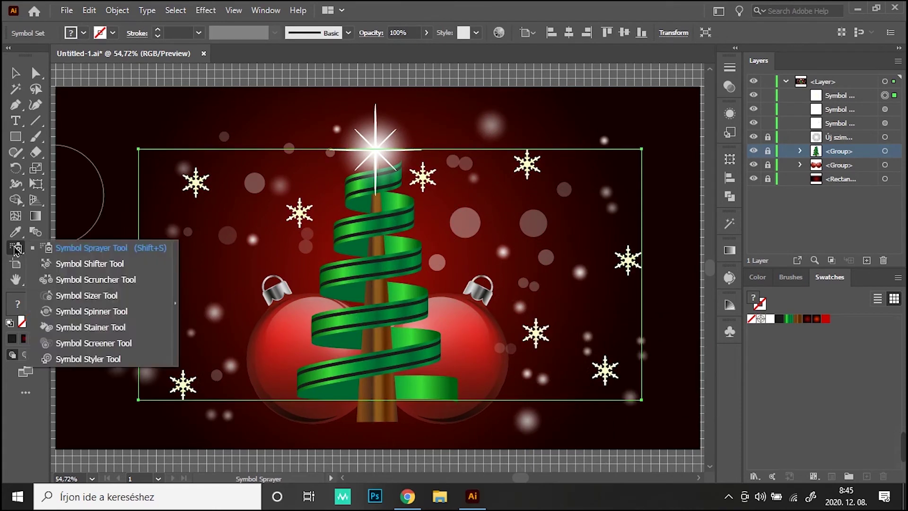
pyautogui.click(94, 344)
pyautogui.moveTo(183, 381); pyautogui.dragTo(574, 319)
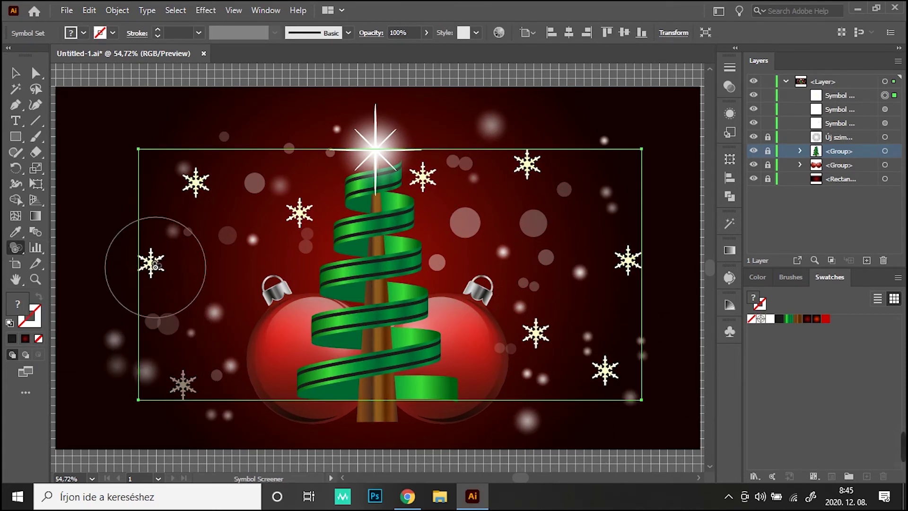
# - Enlarge and shrink individual snowflakes with the Symbol Sizer, then deselect
pyautogui.click(15, 248)
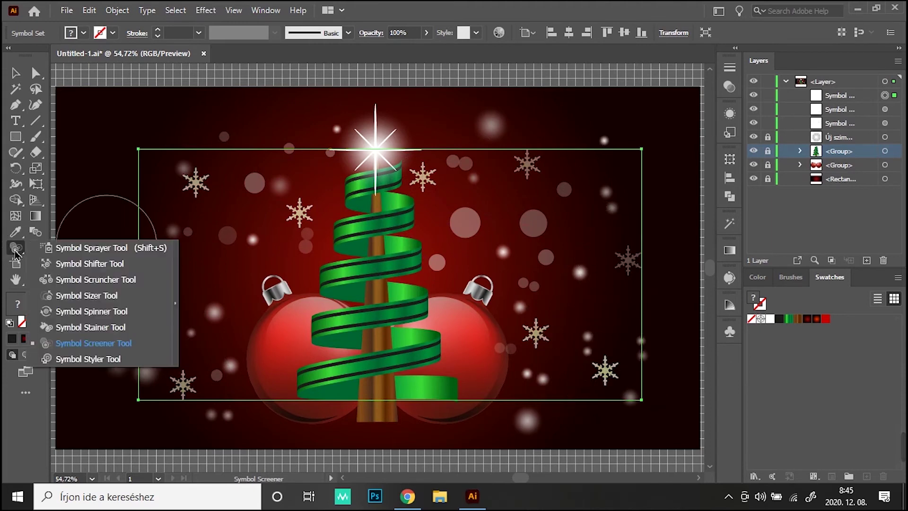
pyautogui.click(94, 296)
pyautogui.click(213, 338)
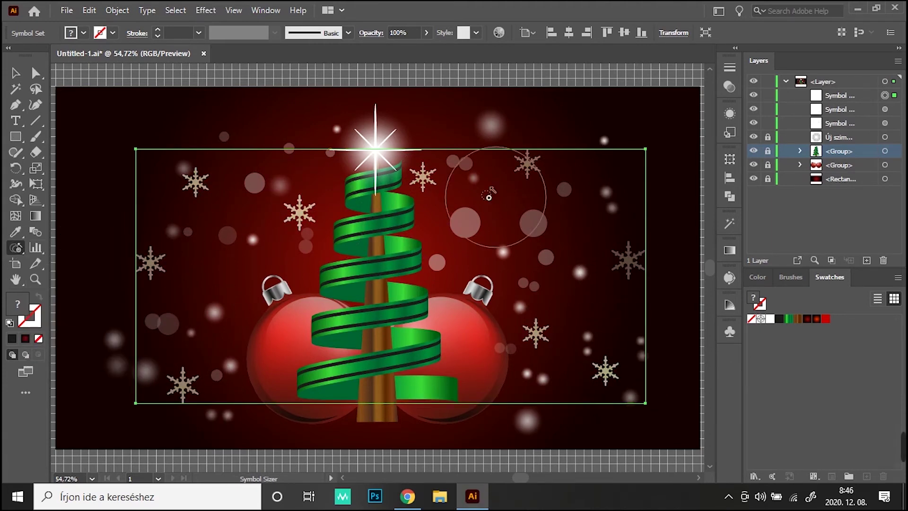
pyautogui.click(504, 168)
pyautogui.click(536, 335)
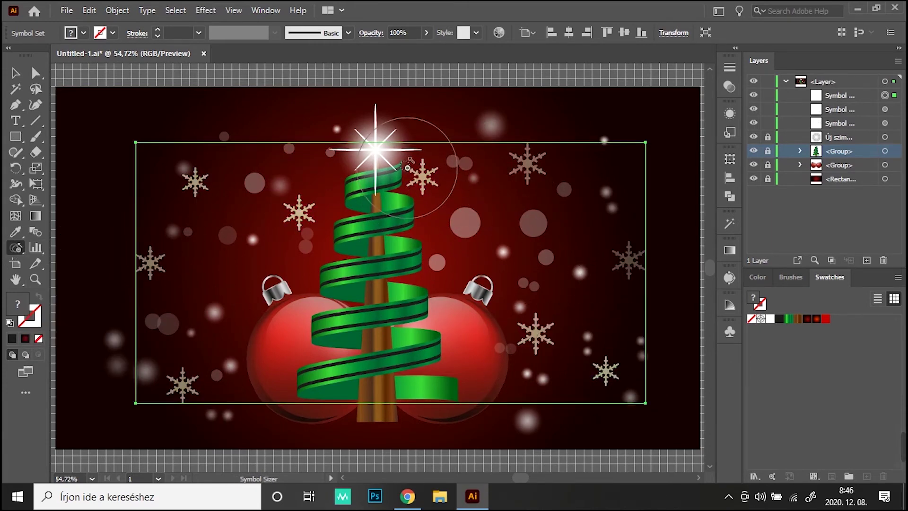
pyautogui.keyDown('alt'); pyautogui.click(423, 176); pyautogui.keyUp('alt')
pyautogui.keyDown('alt'); pyautogui.click(299, 212); pyautogui.keyUp('alt')
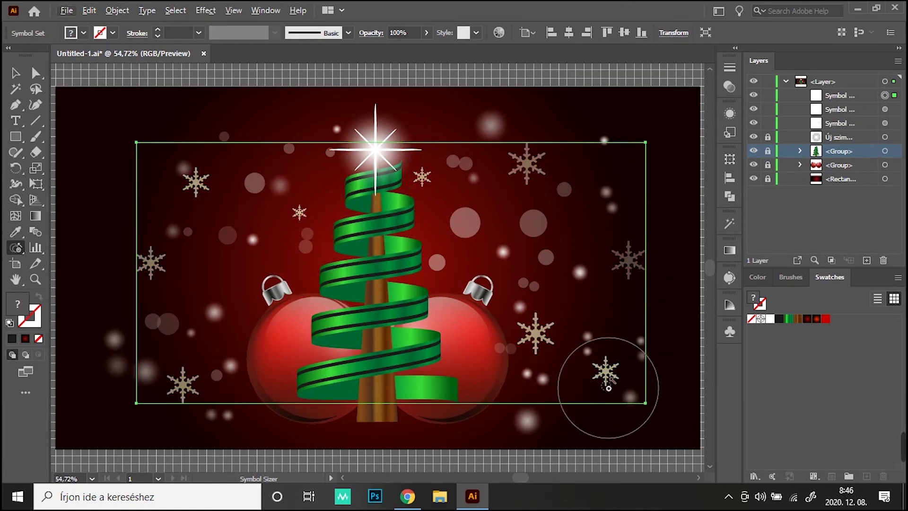
pyautogui.keyDown('alt'); pyautogui.click(605, 370); pyautogui.keyUp('alt')
pyautogui.keyDown('alt'); pyautogui.click(151, 258); pyautogui.keyUp('alt')
pyautogui.click(17, 73)
pyautogui.click(591, 96)
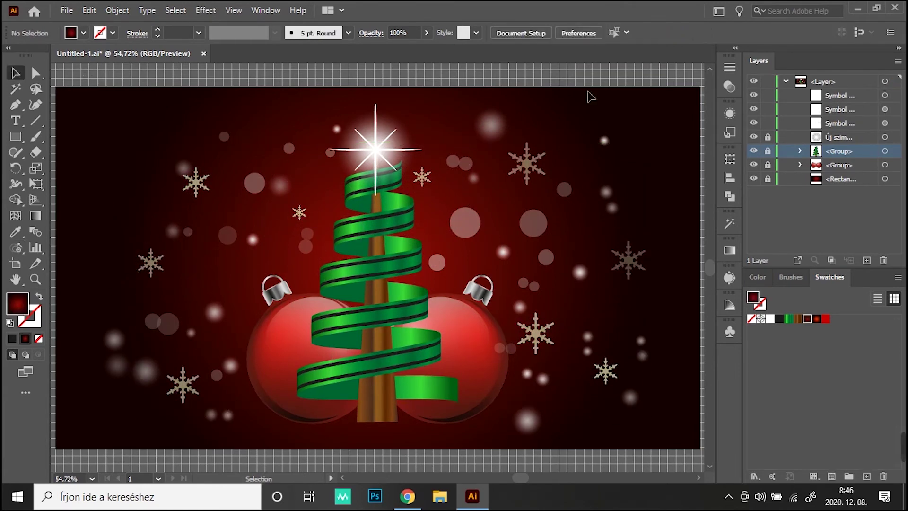
# - Draw a wide flat ellipse along the bottom, filled with the red-orange radial gradient
pyautogui.click(810, 98)
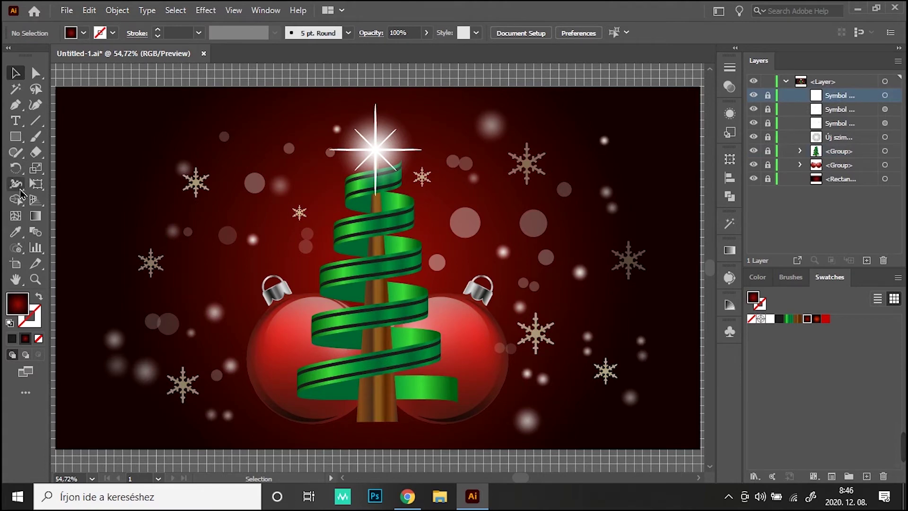
pyautogui.moveTo(16, 136); pyautogui.dragTo(95, 173)
pyautogui.moveTo(110, 421); pyautogui.dragTo(653, 440)
pyautogui.click(817, 320)
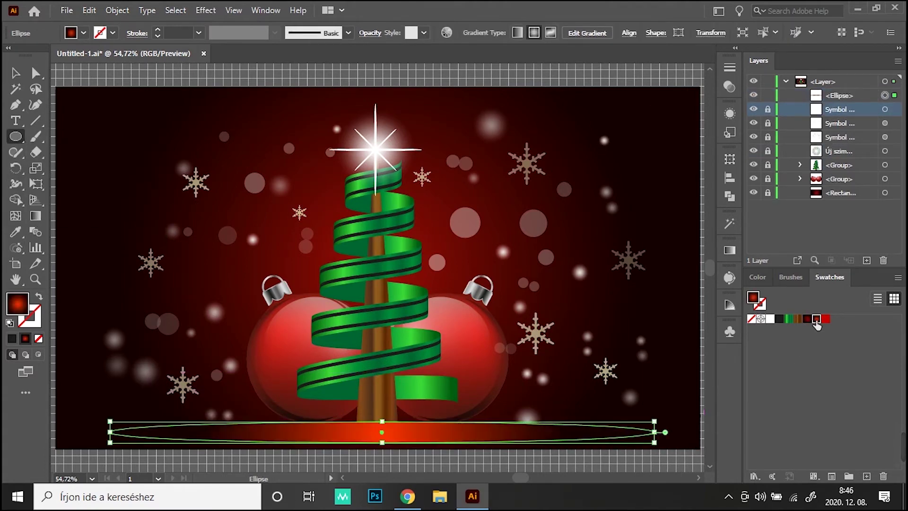
# - Adjust the ellipse's gradient and move its layer below the tree and baubles
pyautogui.click(36, 216)
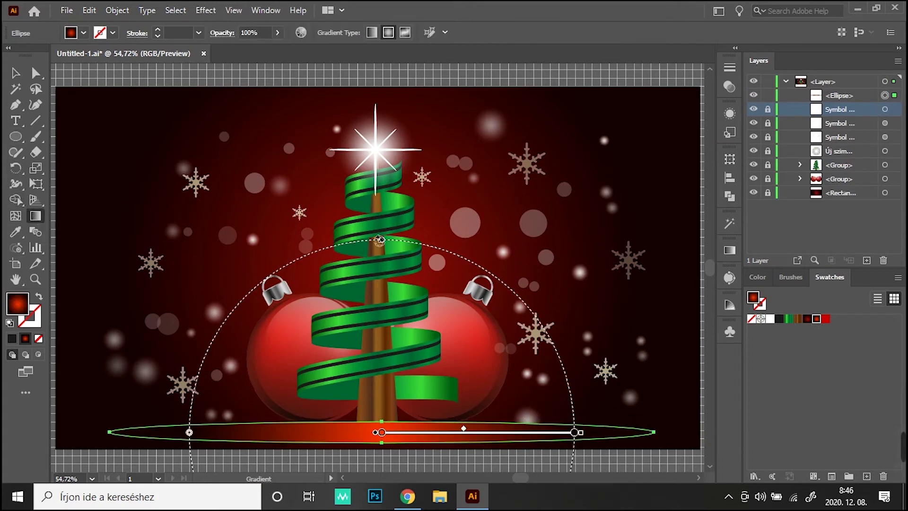
pyautogui.moveTo(381, 229); pyautogui.dragTo(381, 426)
pyautogui.moveTo(576, 440); pyautogui.dragTo(657, 437)
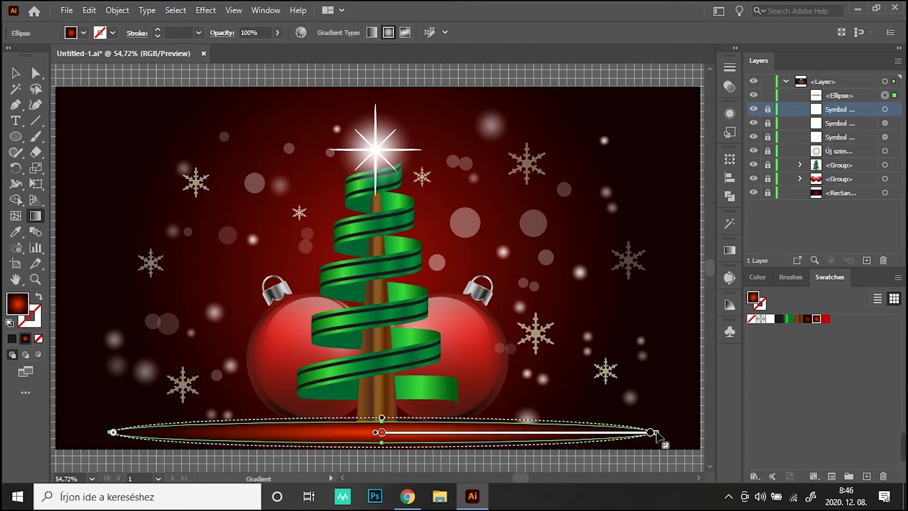
pyautogui.hotkey('ctrl', 'z')
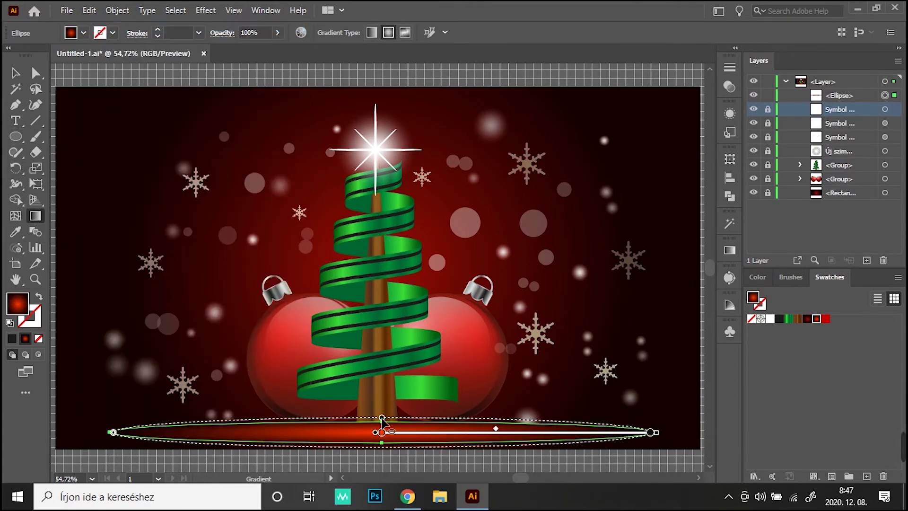
pyautogui.press('v')
pyautogui.click(140, 136)
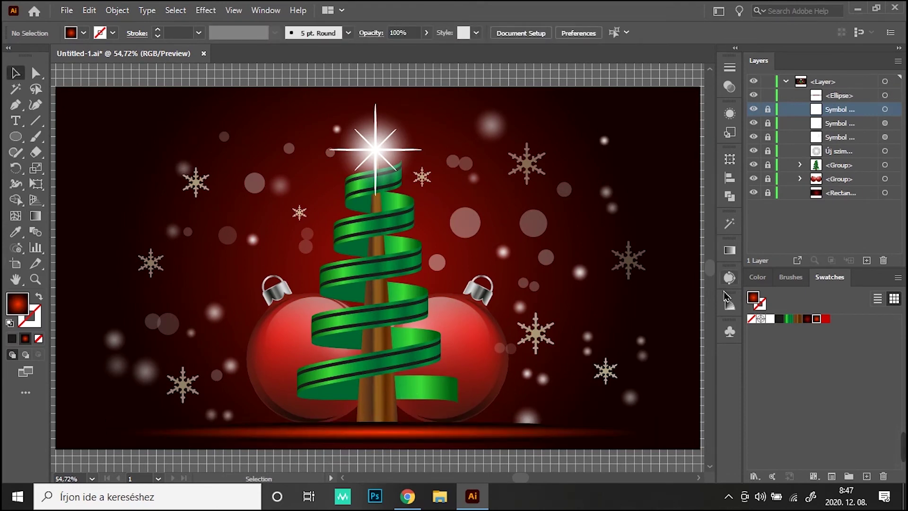
pyautogui.moveTo(836, 98); pyautogui.dragTo(846, 187)
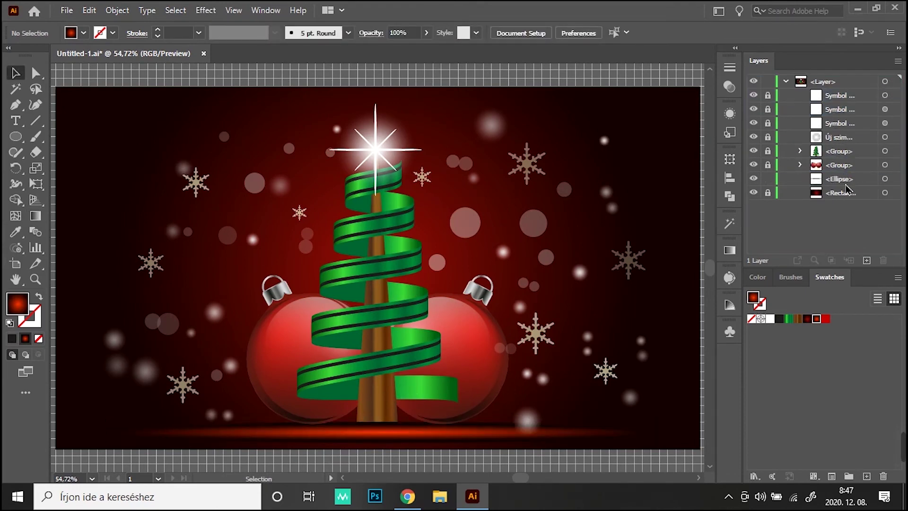
# - Set the glow gradient's right colour stop to 50% opacity
pyautogui.click(379, 431)
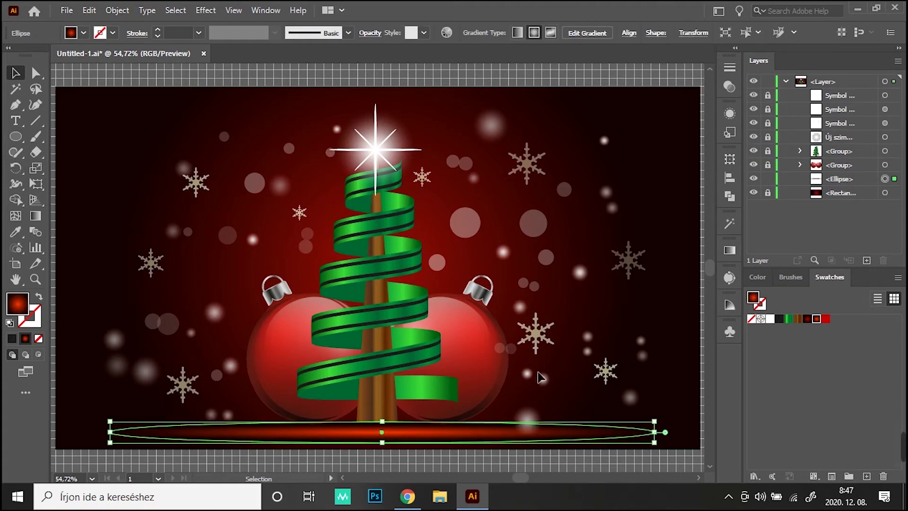
pyautogui.click(730, 250)
pyautogui.click(690, 369)
pyautogui.click(660, 385)
pyautogui.click(677, 298)
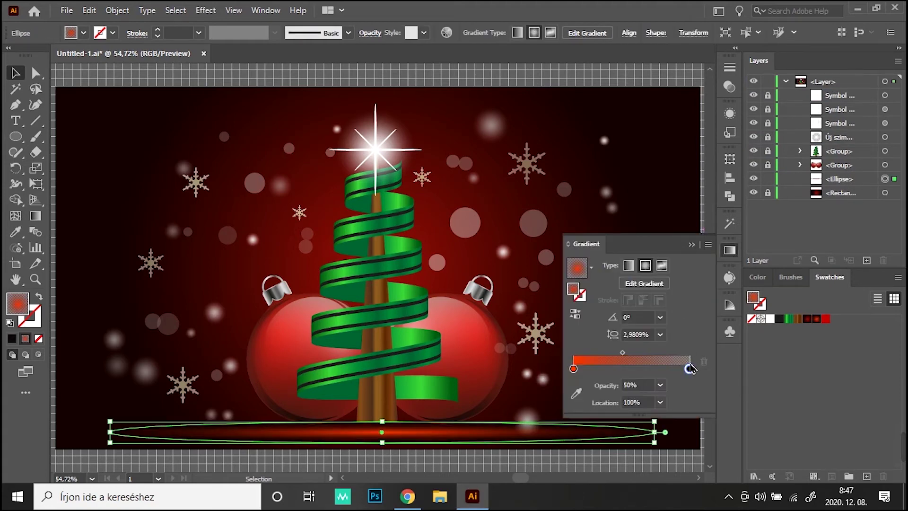
pyautogui.doubleClick(689, 369)
pyautogui.click(573, 369)
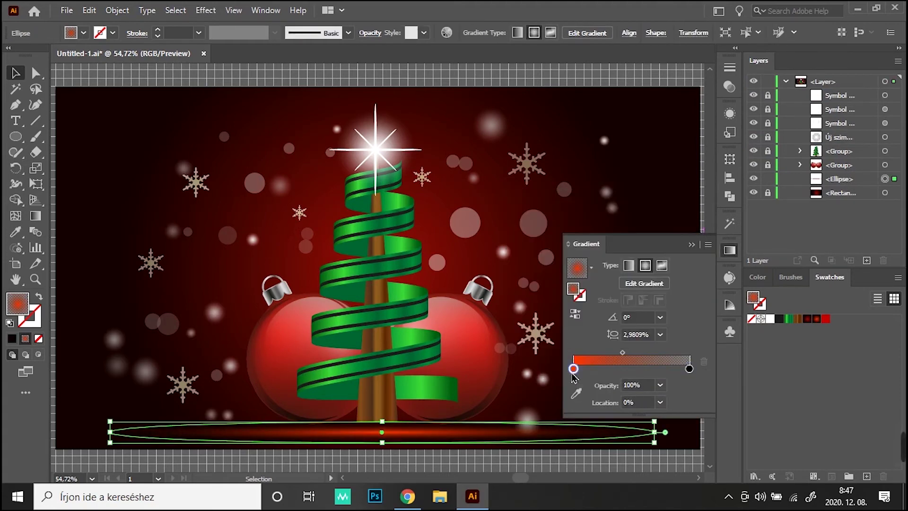
pyautogui.doubleClick(573, 369)
# - Give the glow ellipse Screen blending and 79% opacity, then reselect it
pyautogui.click(688, 248)
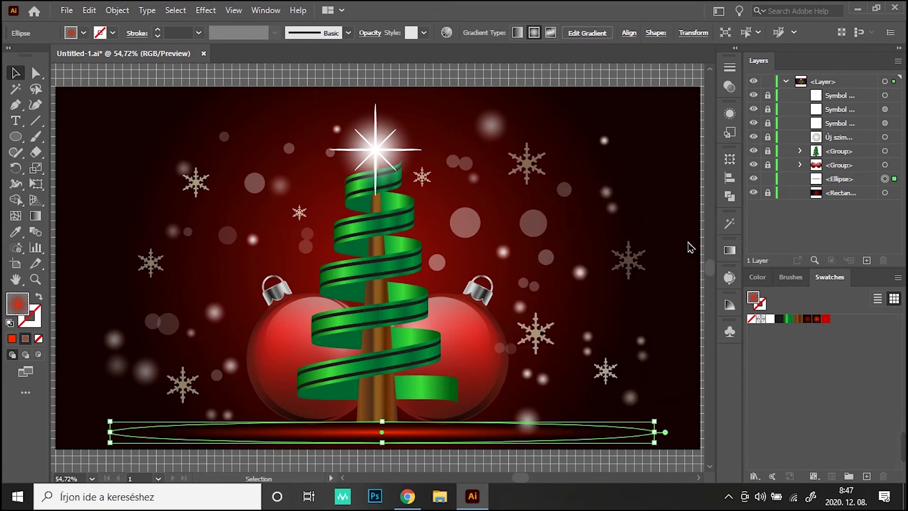
pyautogui.click(406, 471)
pyautogui.click(407, 440)
pyautogui.click(730, 87)
pyautogui.click(622, 82)
pyautogui.click(593, 175)
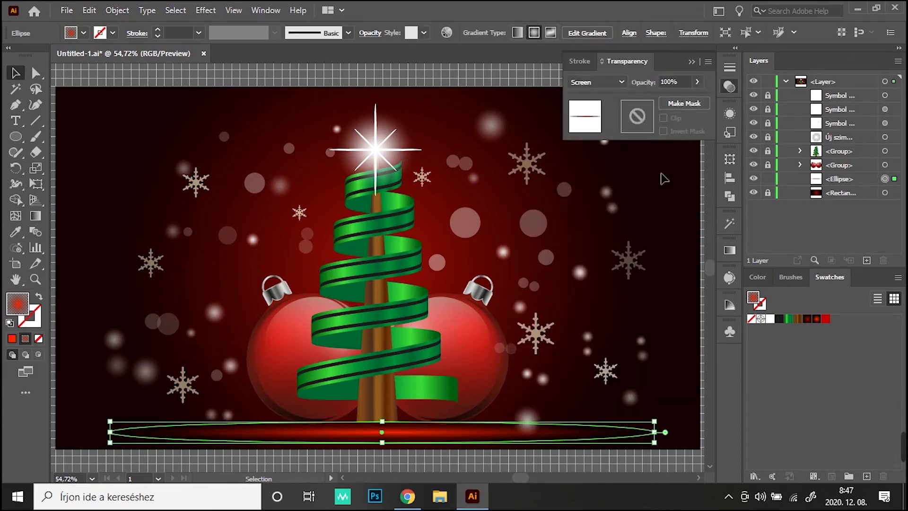
pyautogui.click(698, 82)
pyautogui.moveTo(702, 95); pyautogui.dragTo(689, 95)
pyautogui.click(442, 377)
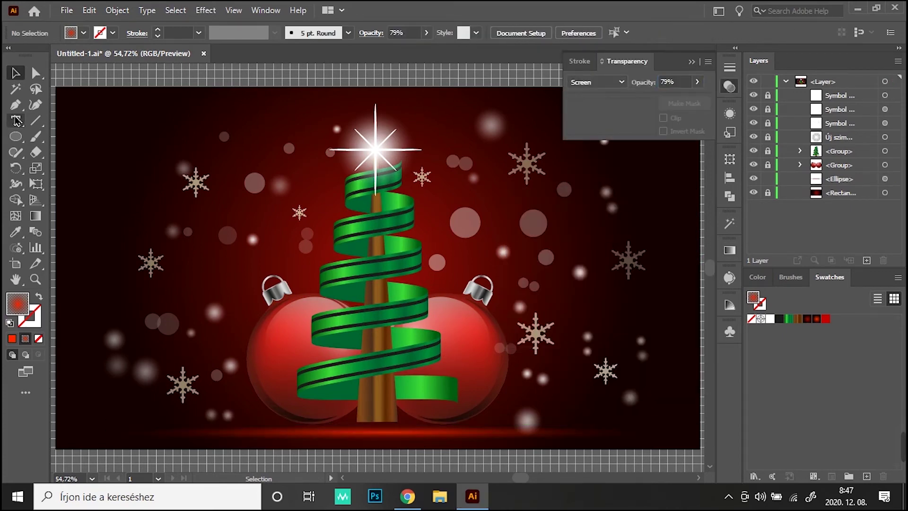
pyautogui.click(375, 428)
# - Stretch and squash the glow ellipse into a thin band along the bottom
pyautogui.moveTo(382, 440); pyautogui.dragTo(383, 454)
pyautogui.moveTo(110, 425); pyautogui.dragTo(92, 426)
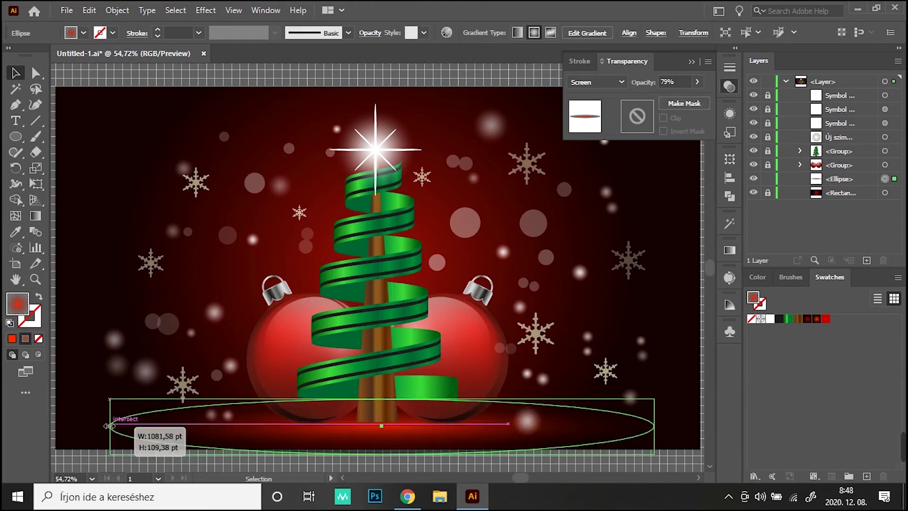
pyautogui.hotkey('ctrl', 'z')
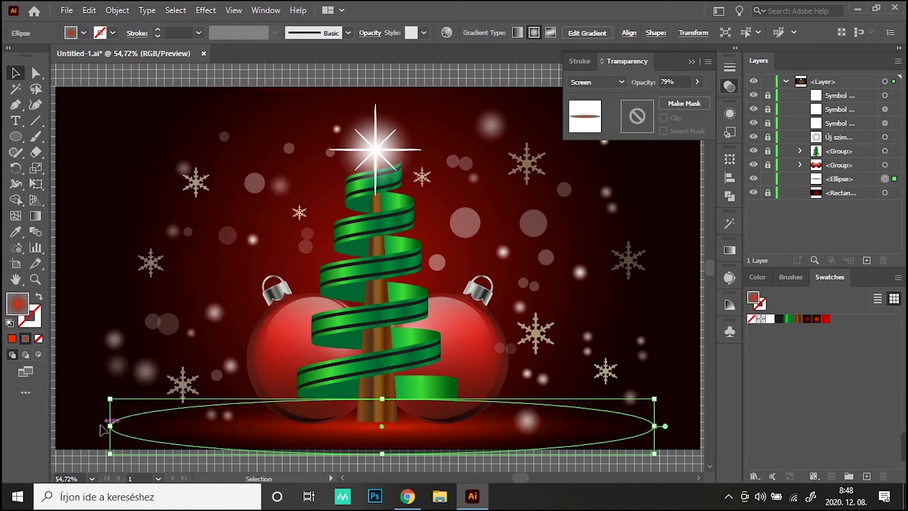
pyautogui.moveTo(110, 399); pyautogui.dragTo(123, 319)
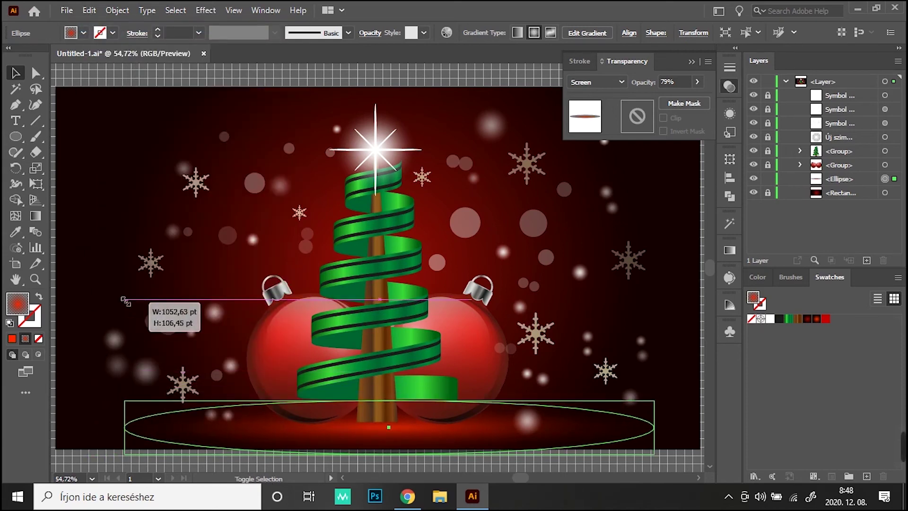
pyautogui.moveTo(388, 319); pyautogui.dragTo(388, 402)
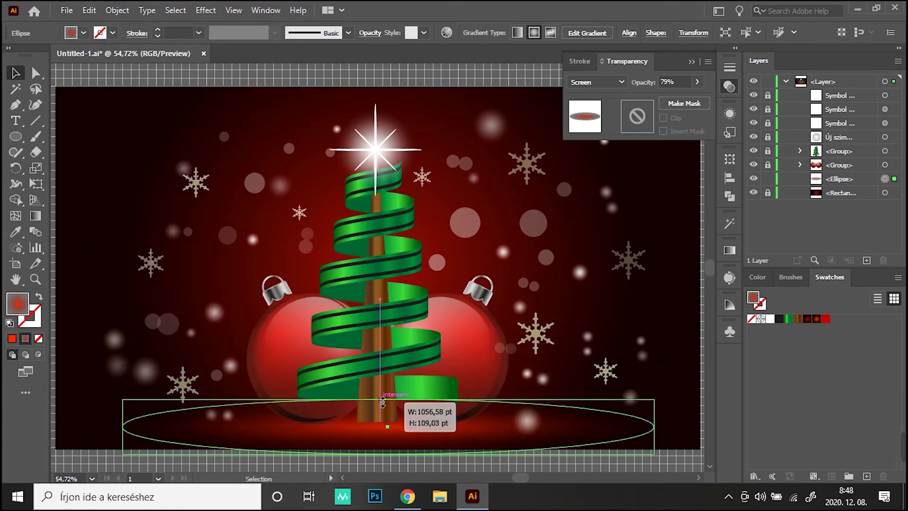
pyautogui.click(100, 149)
pyautogui.click(398, 436)
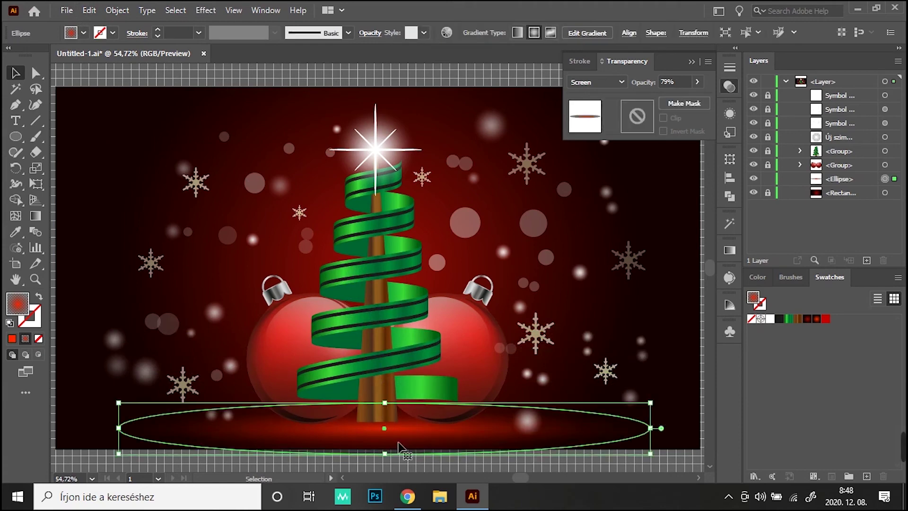
# - Fine-tune the ellipse's position and height, then Vertical Align Bottom to the artboard
pyautogui.hotkey('shift', 'F7')
pyautogui.moveTo(393, 431); pyautogui.dragTo(396, 425)
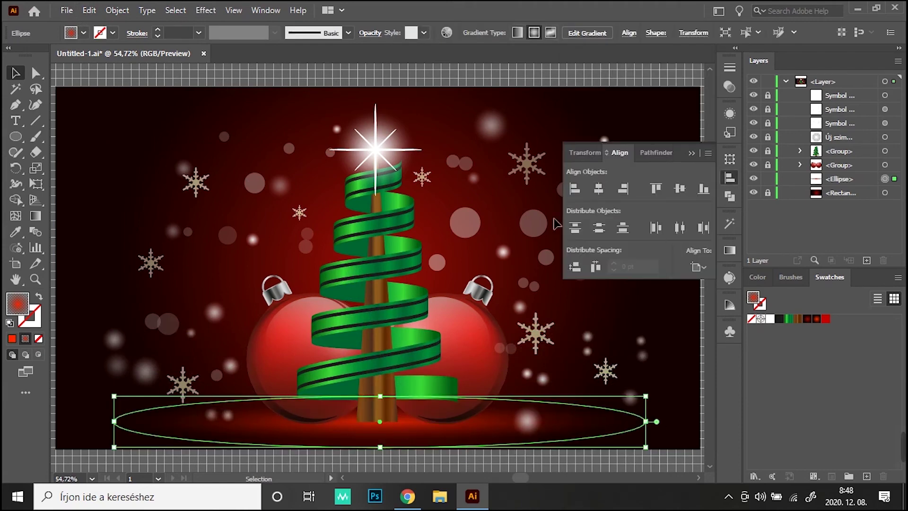
pyautogui.hotkey('shift', 'Left')
pyautogui.click(689, 442)
pyautogui.click(379, 445)
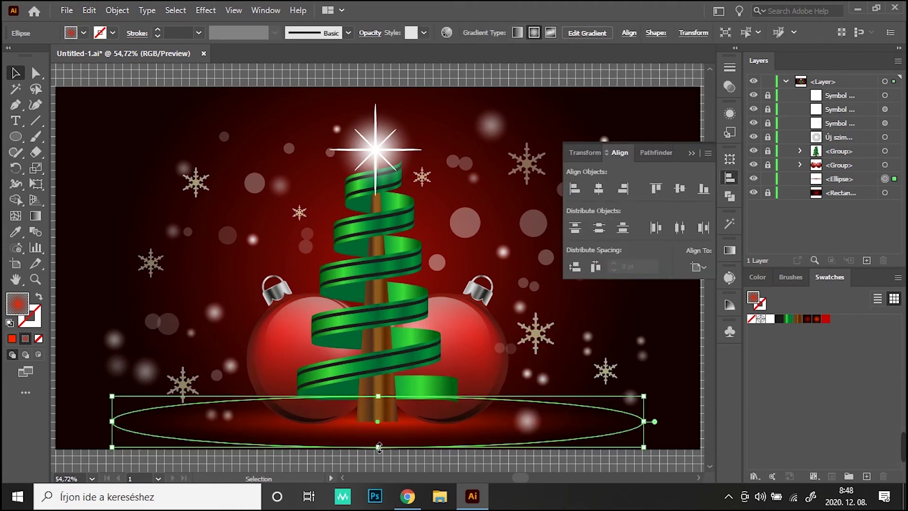
pyautogui.moveTo(378, 447); pyautogui.dragTo(378, 454)
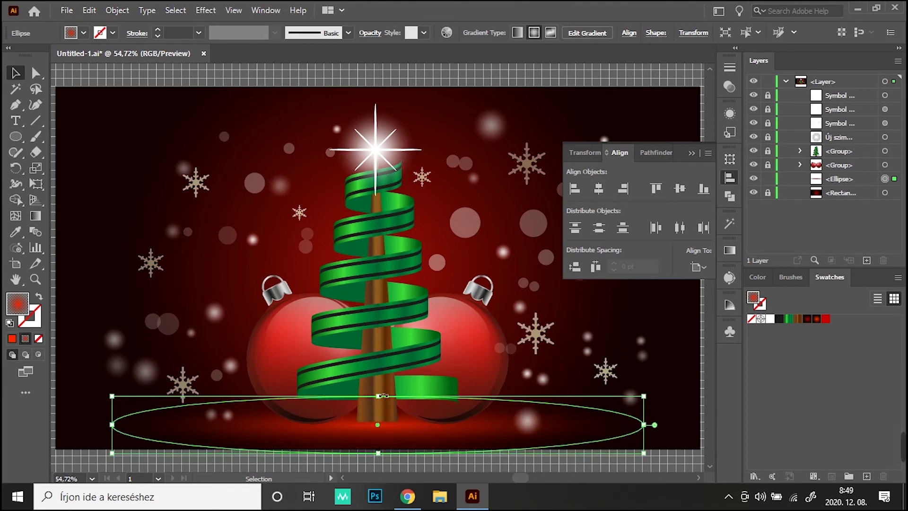
pyautogui.moveTo(383, 395); pyautogui.dragTo(378, 403)
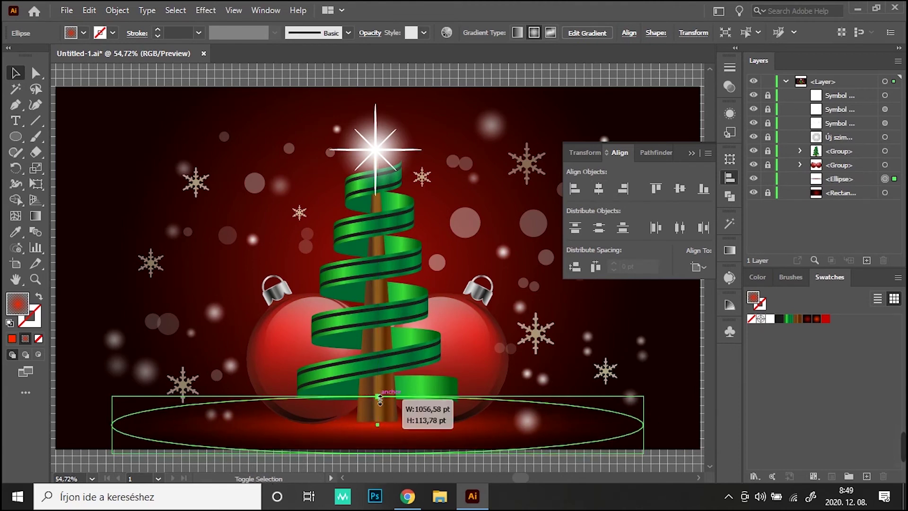
pyautogui.click(704, 188)
pyautogui.click(670, 304)
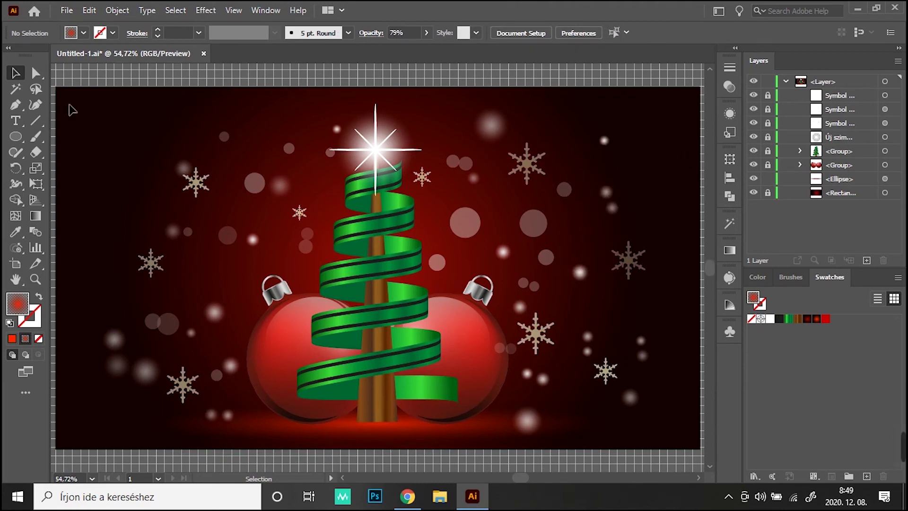
# - Type 'Merry Christmas' in Blackadder ITC on the top layer and fill it red
pyautogui.click(836, 97)
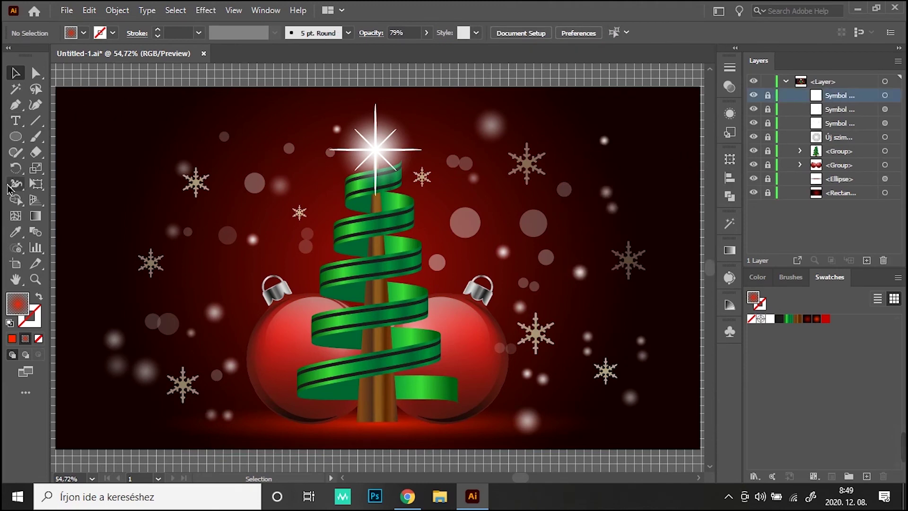
pyautogui.click(15, 121)
pyautogui.click(265, 222)
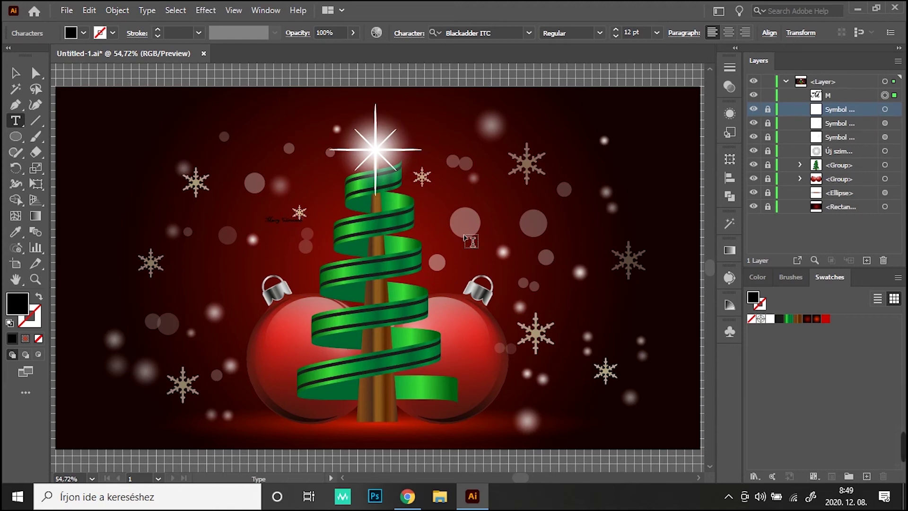
pyautogui.click(15, 74)
pyautogui.click(825, 319)
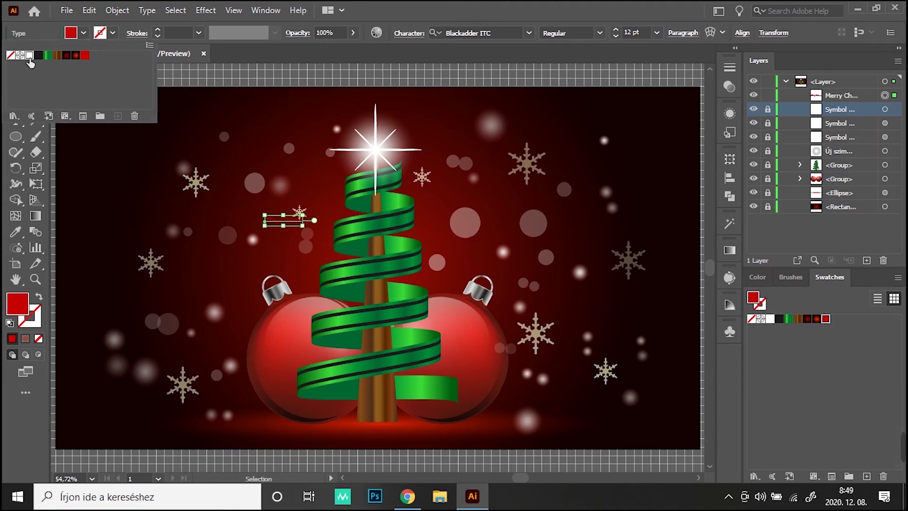
# - Scale the title up across the upper artwork and centre it horizontally
pyautogui.moveTo(263, 212); pyautogui.dragTo(105, 179)
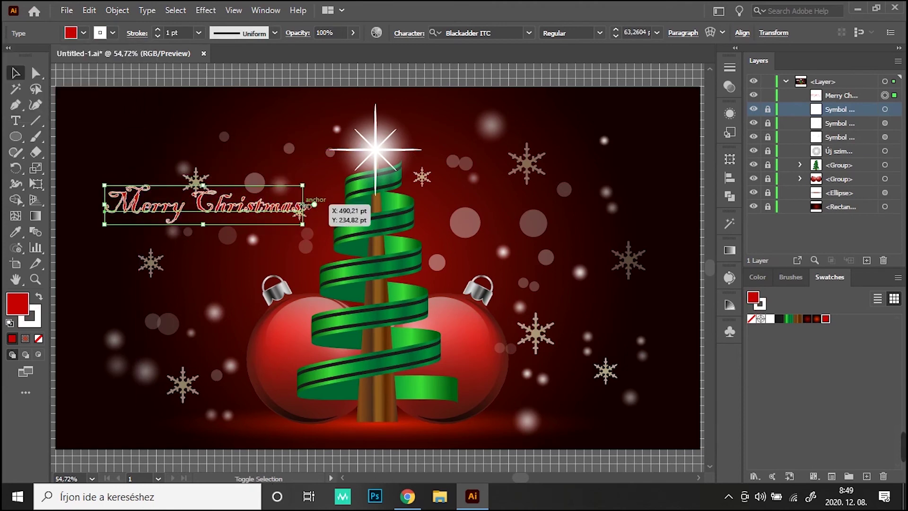
pyautogui.moveTo(305, 204); pyautogui.dragTo(605, 208)
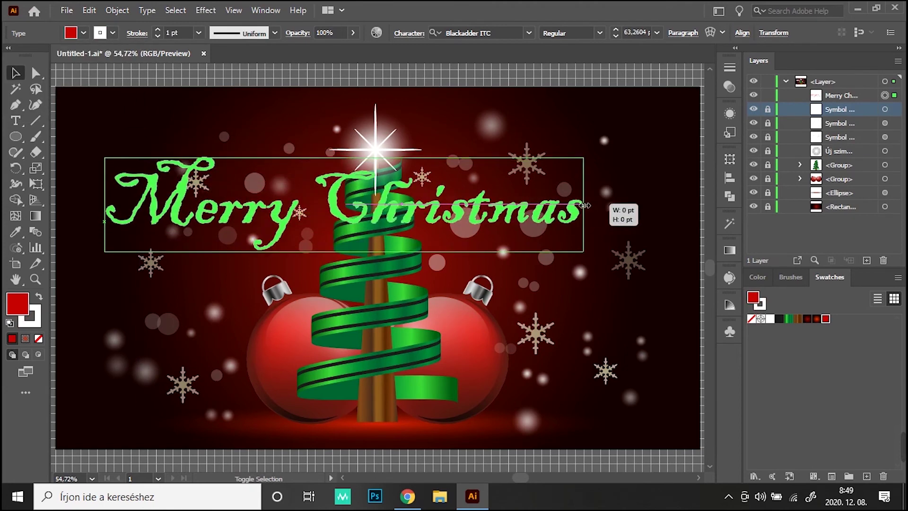
pyautogui.click(729, 177)
pyautogui.click(598, 188)
# - Apply a horizontal Arc warp with 25% bend to the Merry Christmas title
pyautogui.click(205, 10)
pyautogui.moveTo(221, 181)
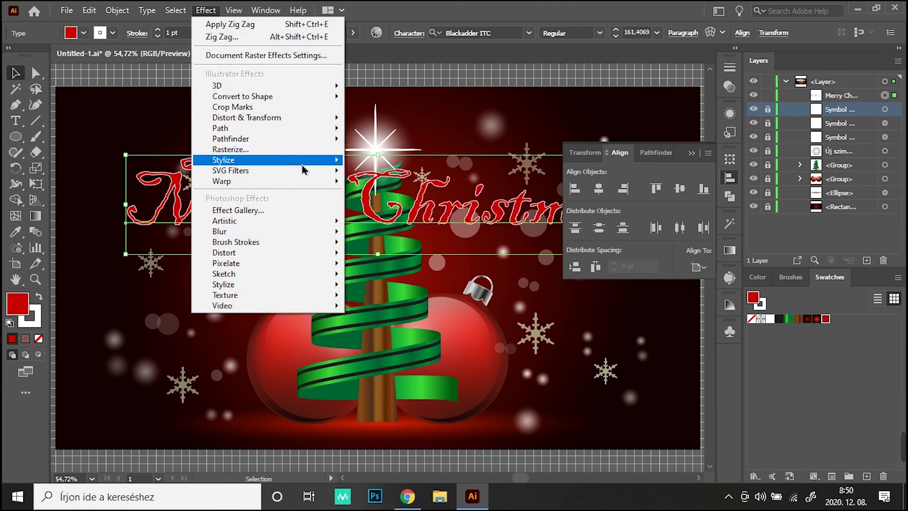
pyautogui.click(358, 188)
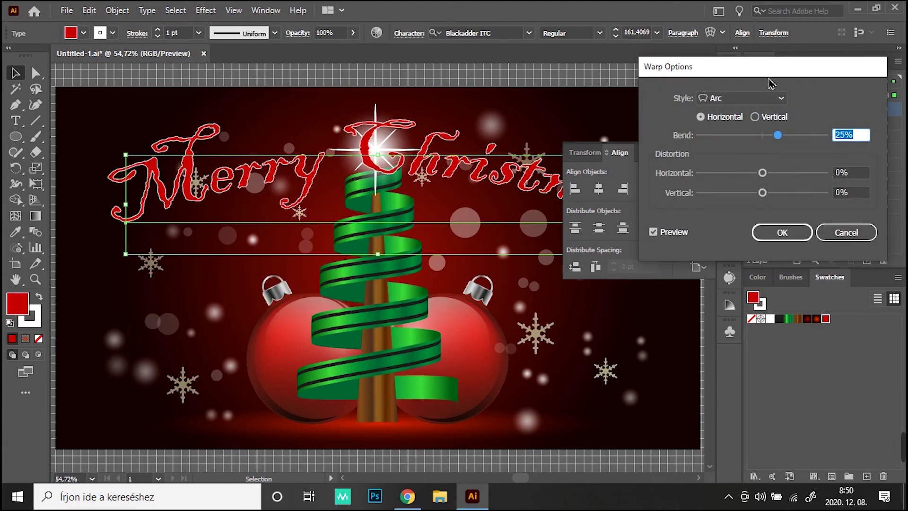
pyautogui.click(777, 229)
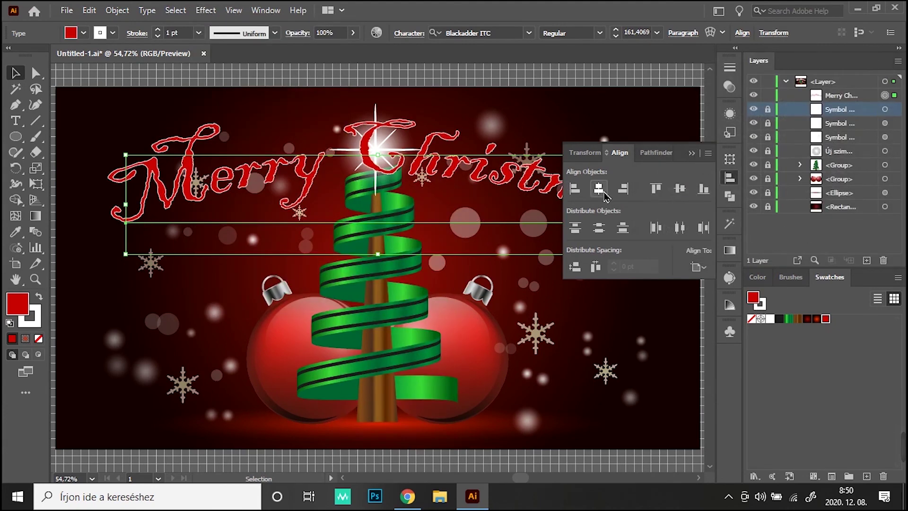
pyautogui.click(206, 10)
pyautogui.moveTo(223, 160)
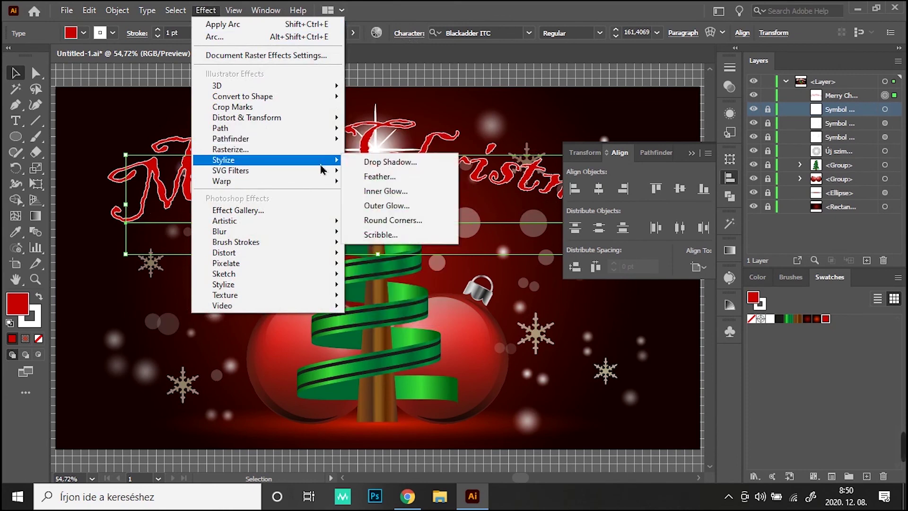
pyautogui.moveTo(247, 118)
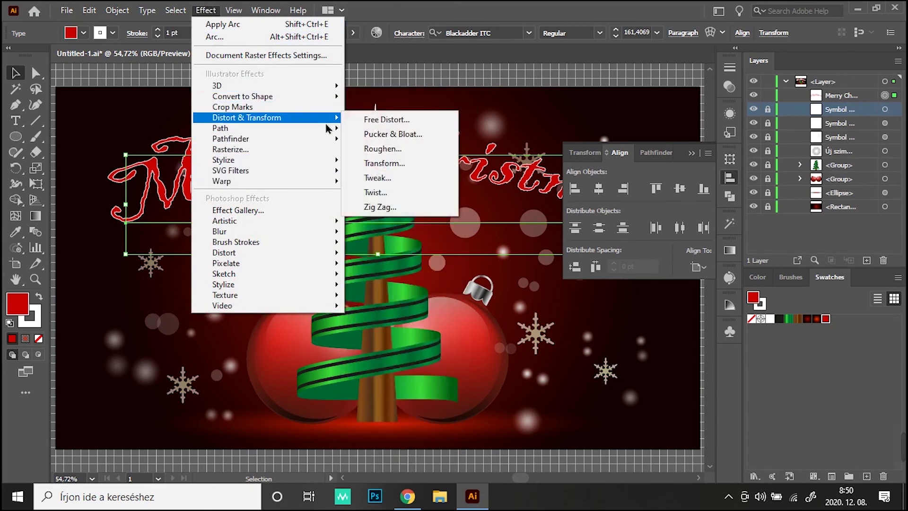
# - Apply a Zig Zag effect of 1 pt size and 41 ridges per segment, then deselect
pyautogui.click(374, 207)
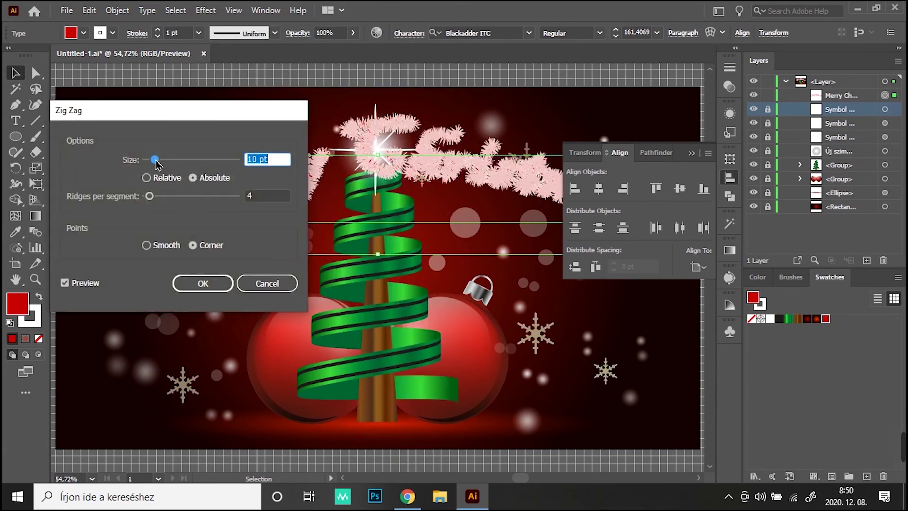
pyautogui.moveTo(155, 160); pyautogui.dragTo(146, 160)
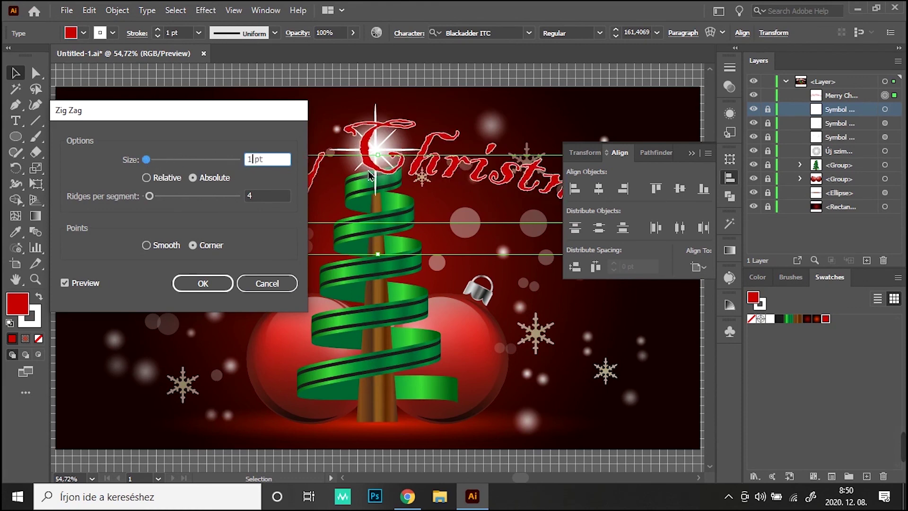
pyautogui.press('Tab')
pyautogui.write('41')
pyautogui.click(203, 283)
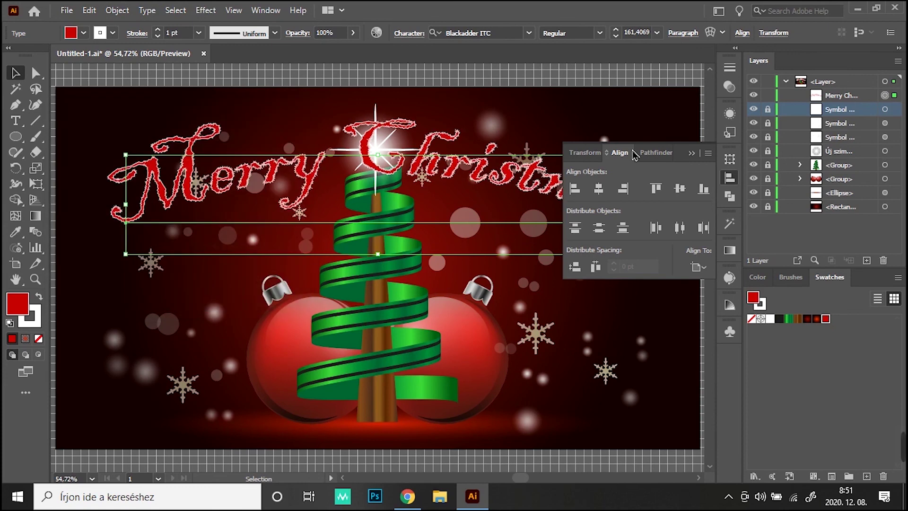
pyautogui.click(688, 154)
pyautogui.click(15, 280)
pyautogui.click(16, 72)
pyautogui.click(97, 83)
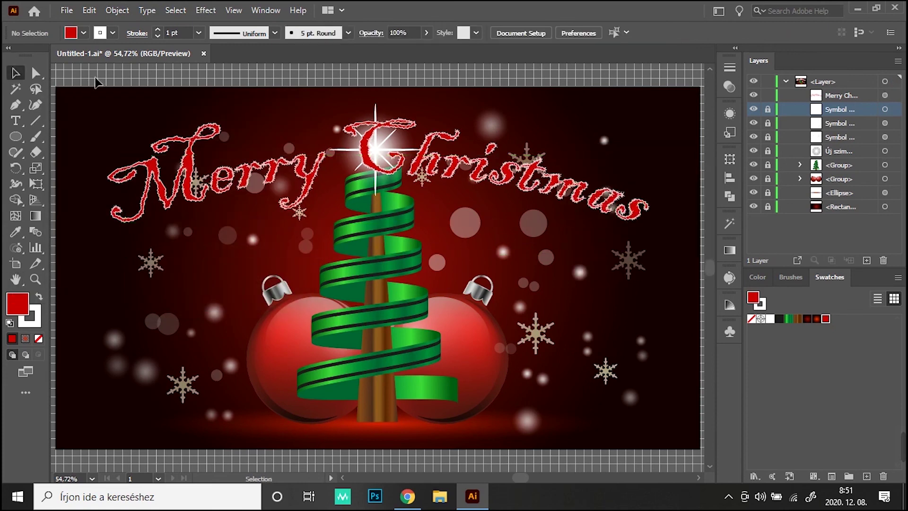